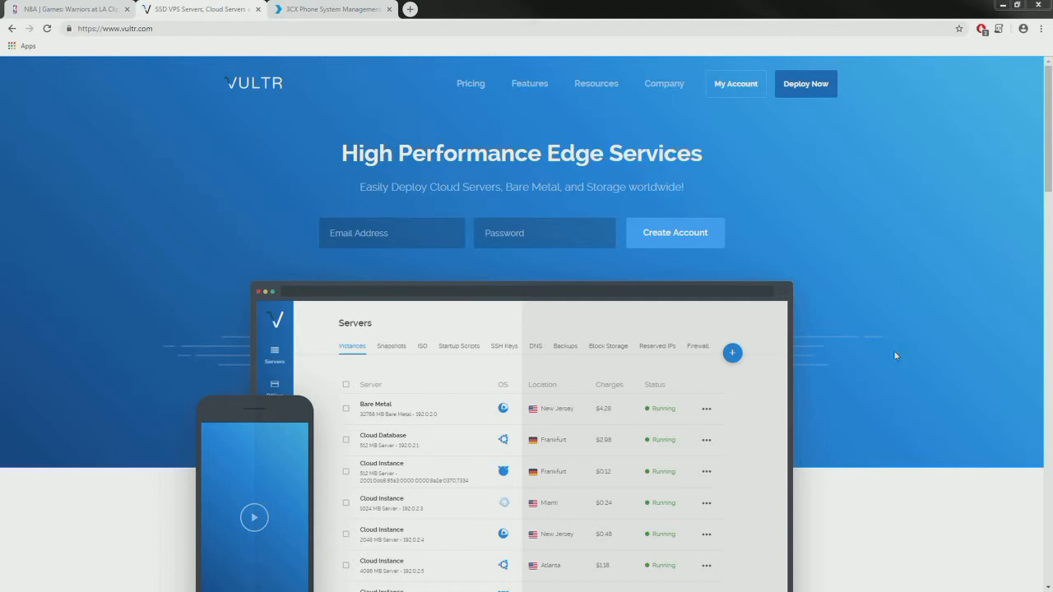
- Go from the Vultr homepage to the account's Servers list
scroll(181, 235, down, 4)
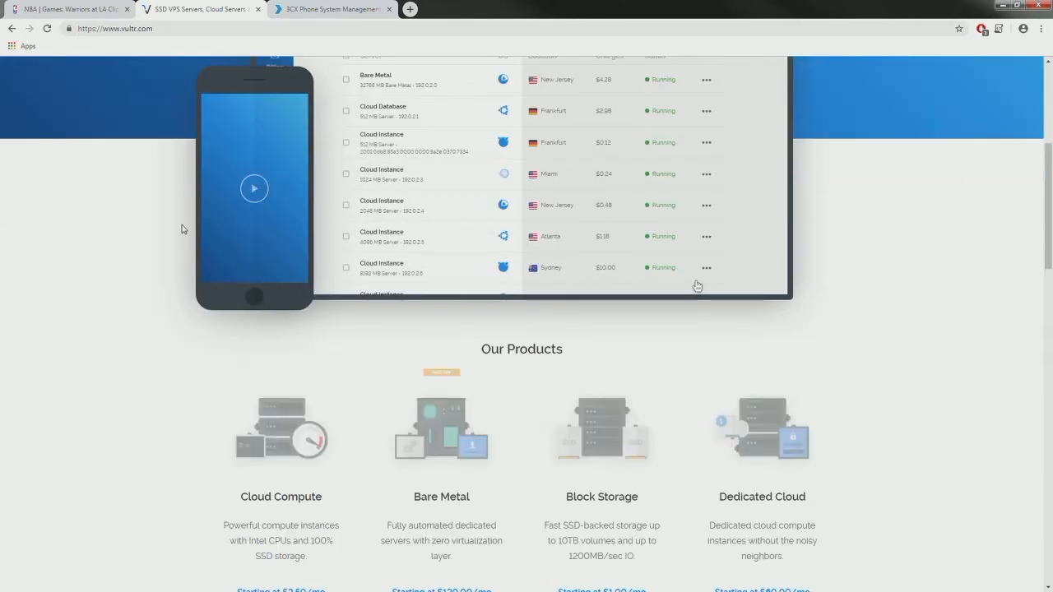
scroll(206, 243, down, 4)
scroll(482, 242, down, 4)
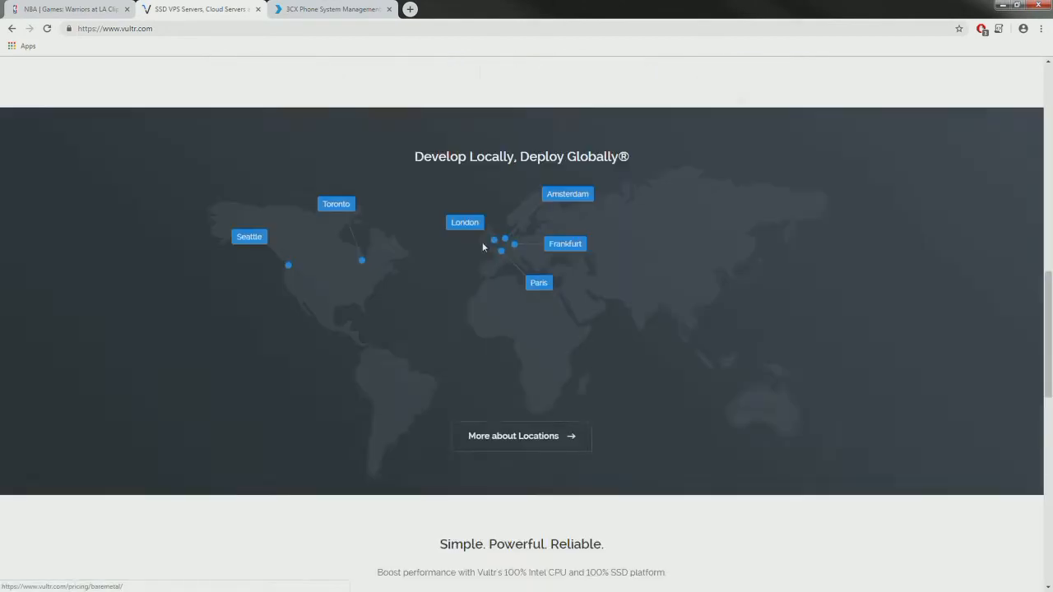
scroll(485, 227, down, 4)
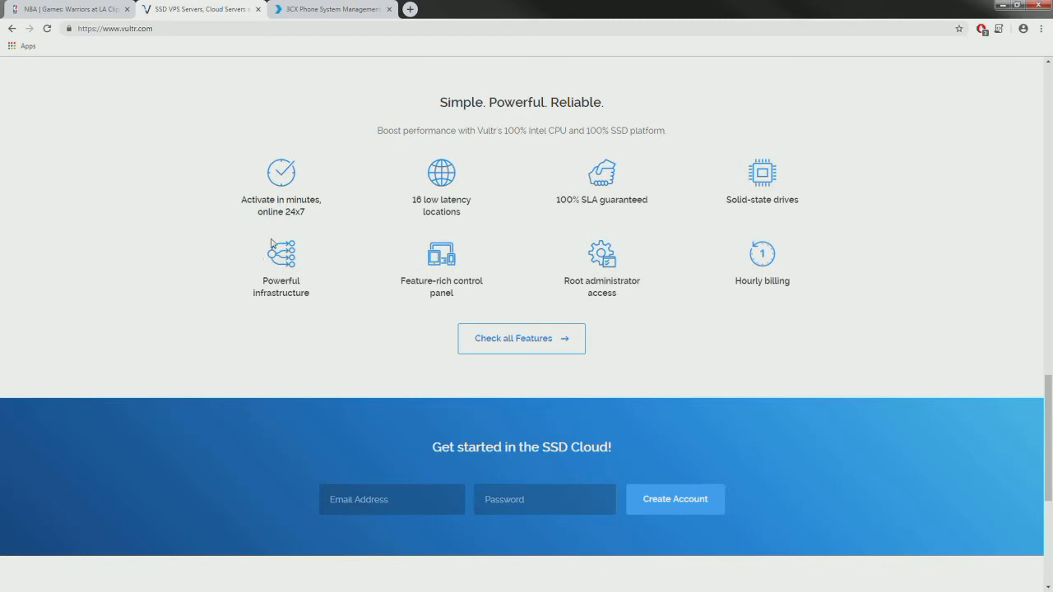
scroll(489, 277, down, 4)
key(Home)
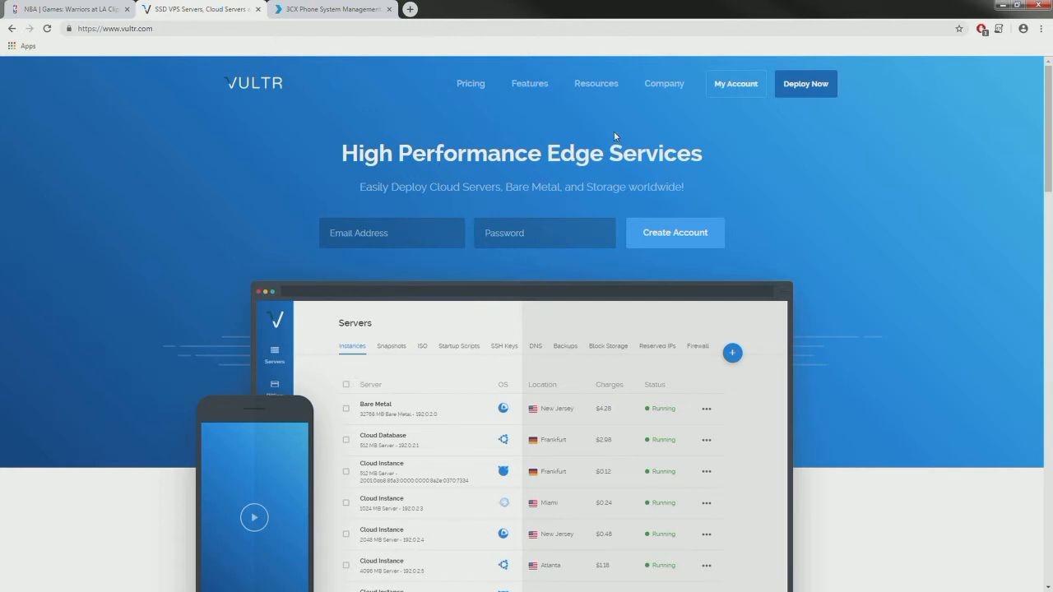
click(733, 87)
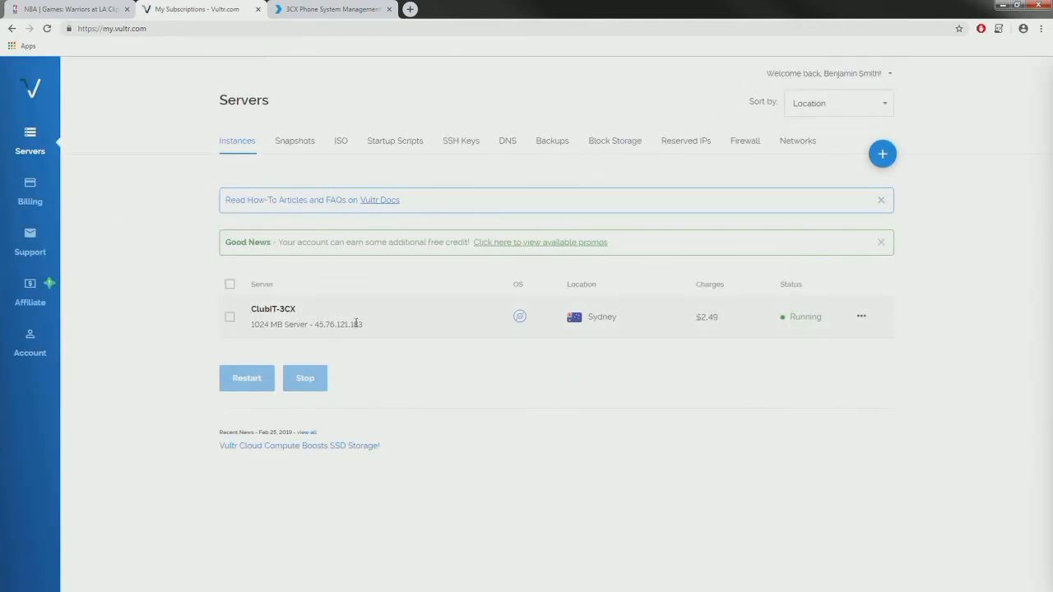
- Copy ClubIT-3CX's IP 45.76.121.183 and place a Command Prompt beside the list
drag(364, 325, 319, 323)
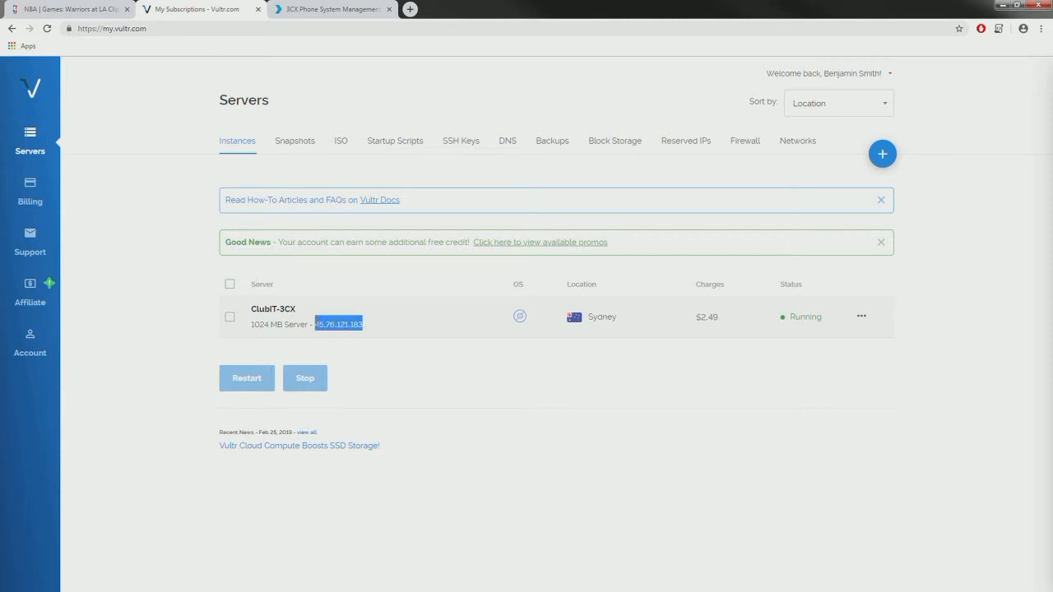
right_click(321, 325)
click(346, 334)
click(0, 316)
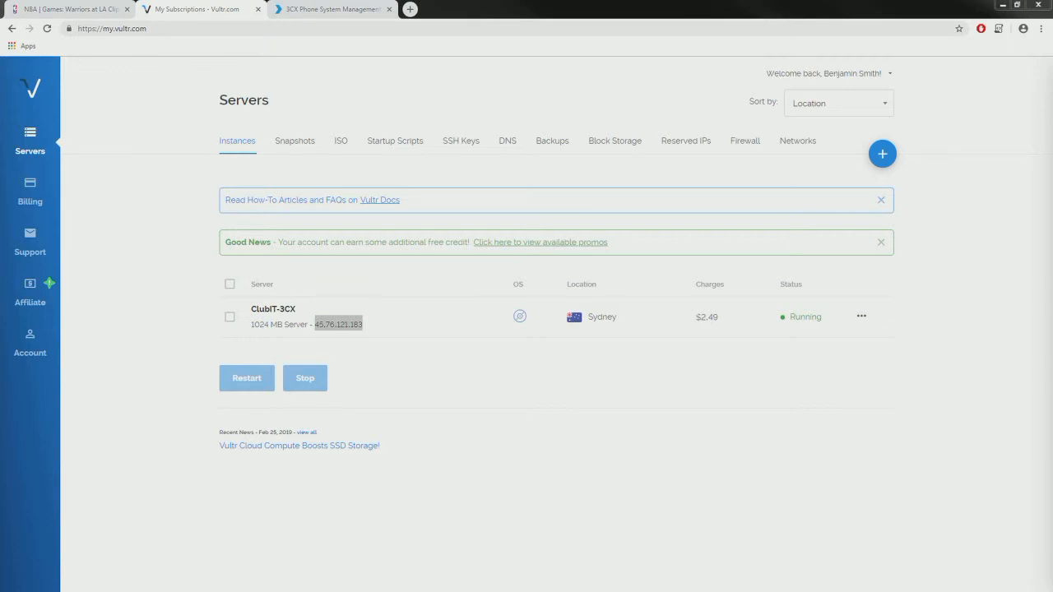
drag(0, 247, 708, 155)
- Ping 45.76.121.183 continuously with -t, then stop it with Ctrl+C
click(672, 212)
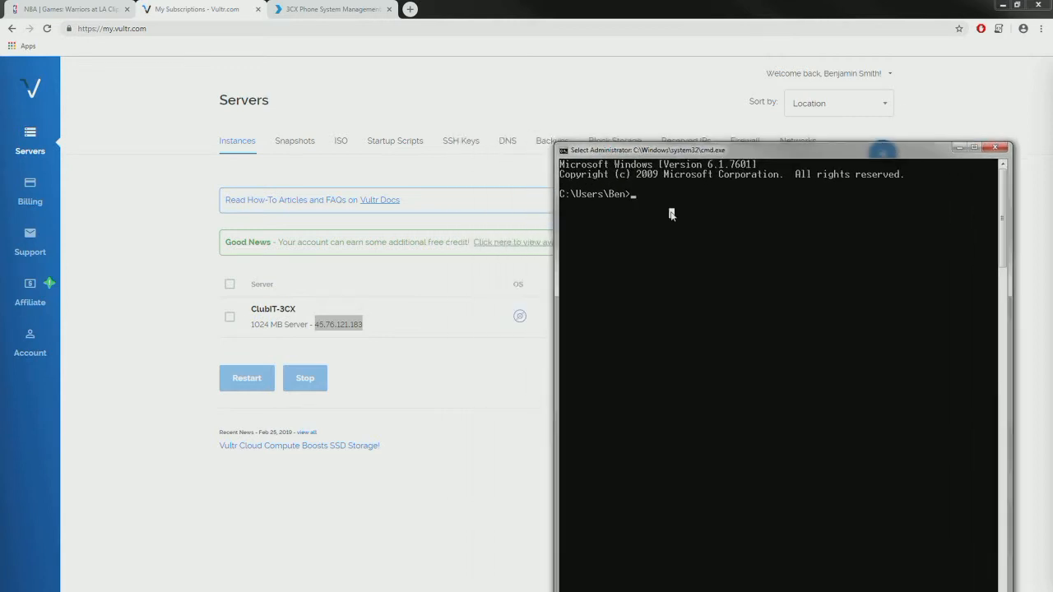
text(ping)
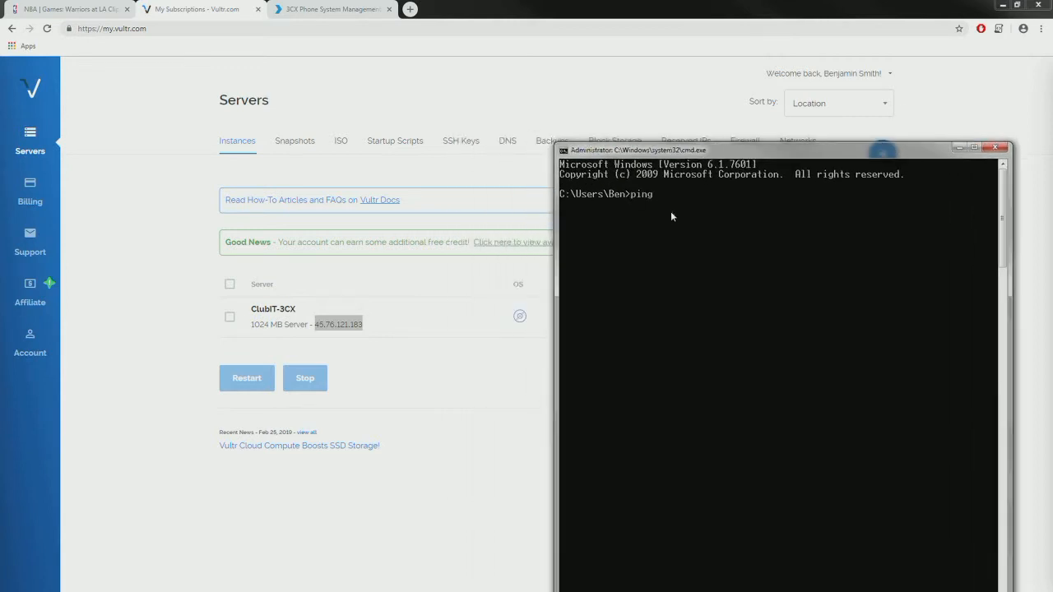
text( 45.76.121.183 -t)
key(Return)
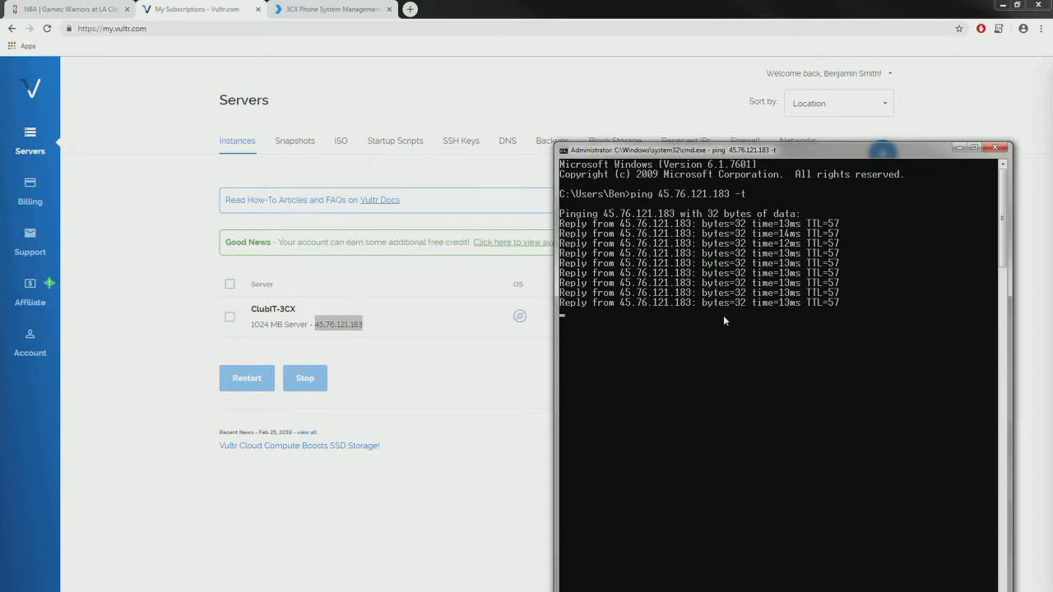
key(ctrl+c)
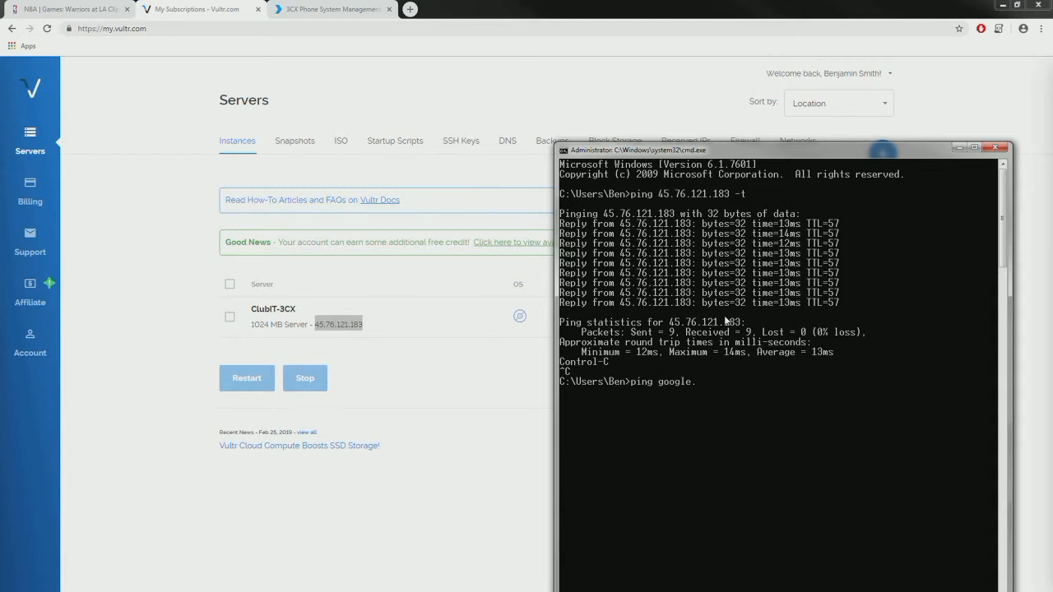
- Ping google.com to confirm internet access, then exit the Command Prompt
text(ping google.com)
key(Return)
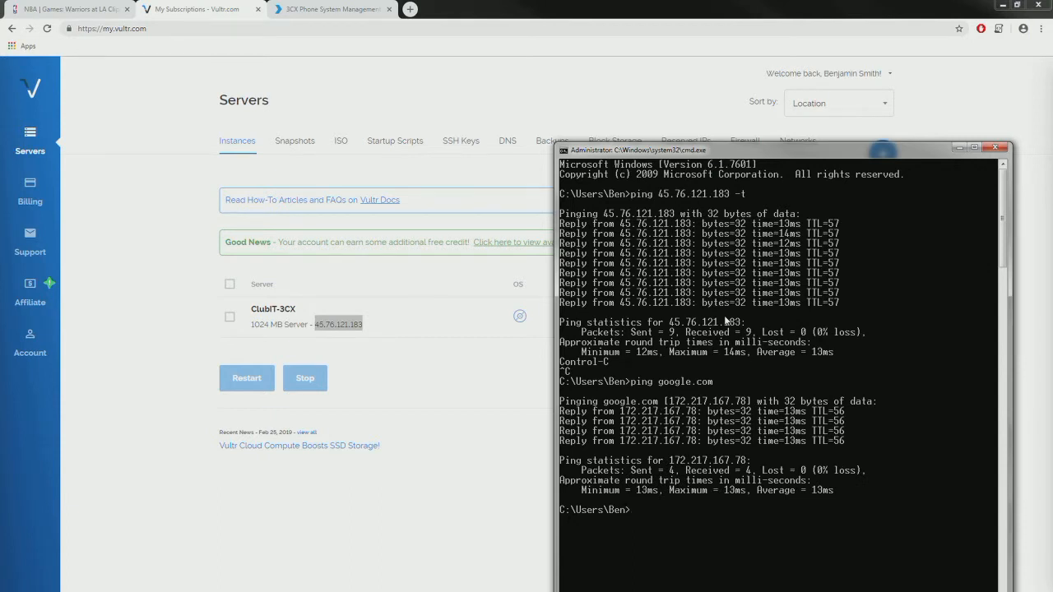
text(it)
key(Return)
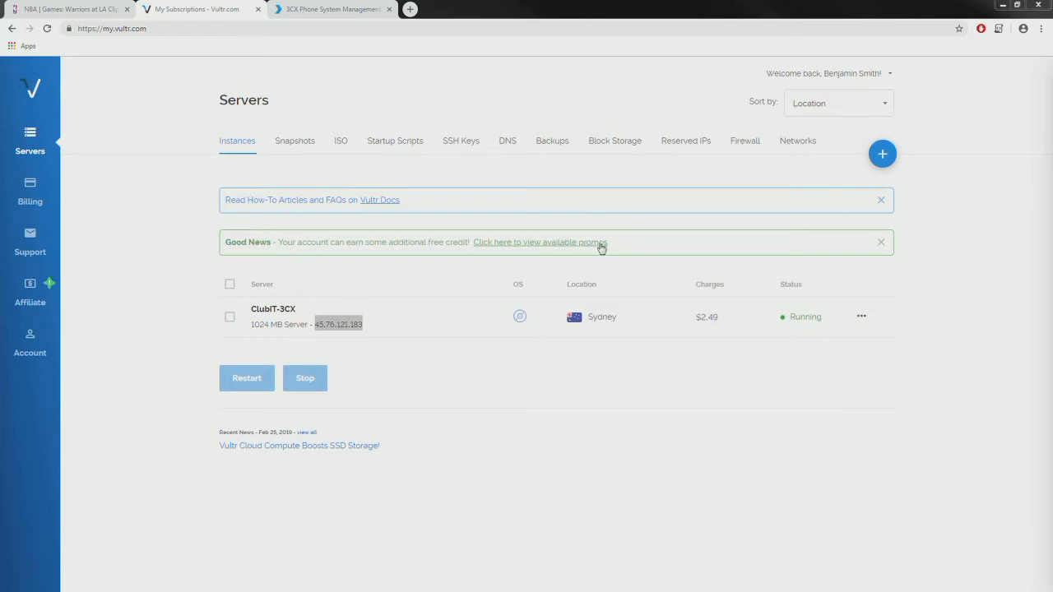
- Open the ClubIT-3CX server and browse its Usage Graphs, Settings, Snapshots and Backups tabs
click(276, 310)
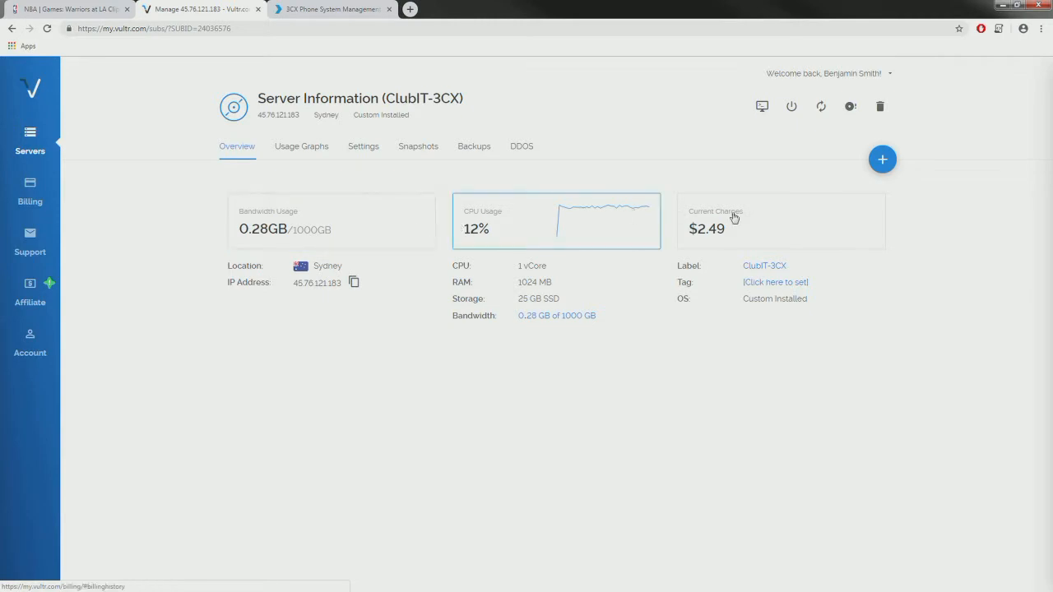
click(298, 148)
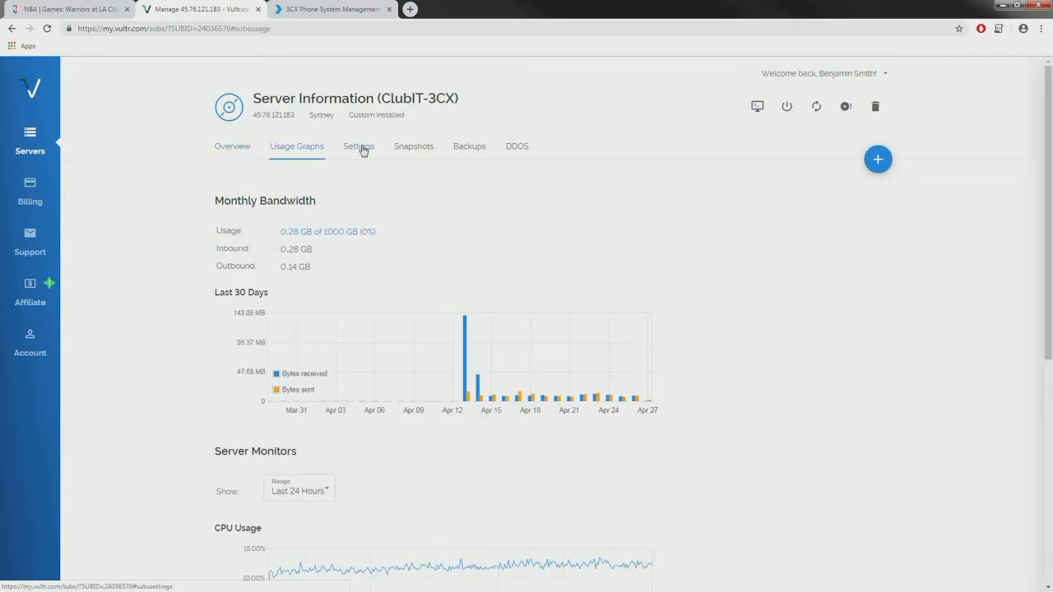
click(363, 149)
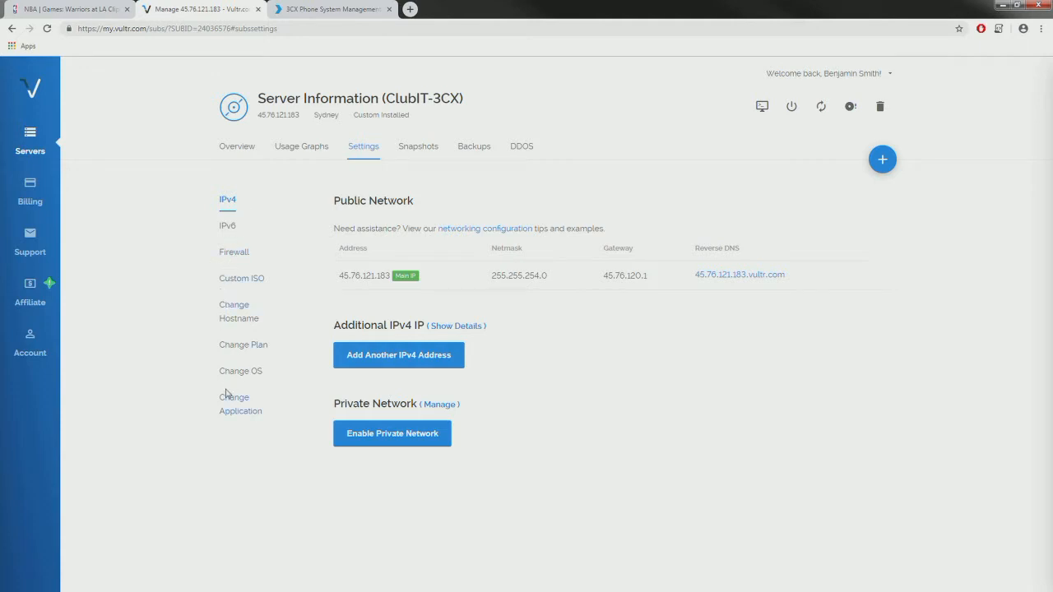
click(414, 153)
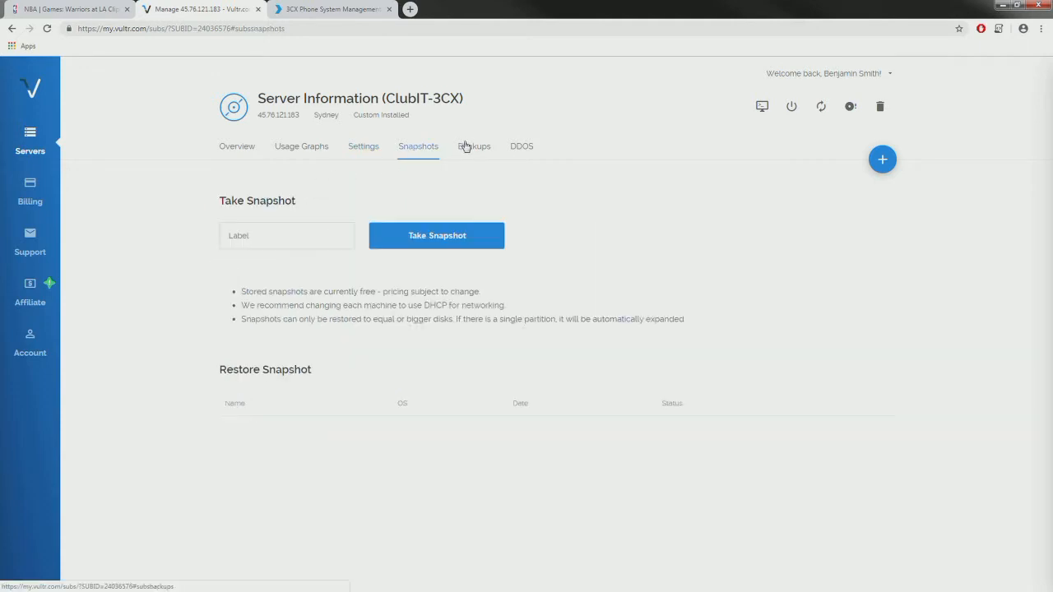
click(469, 146)
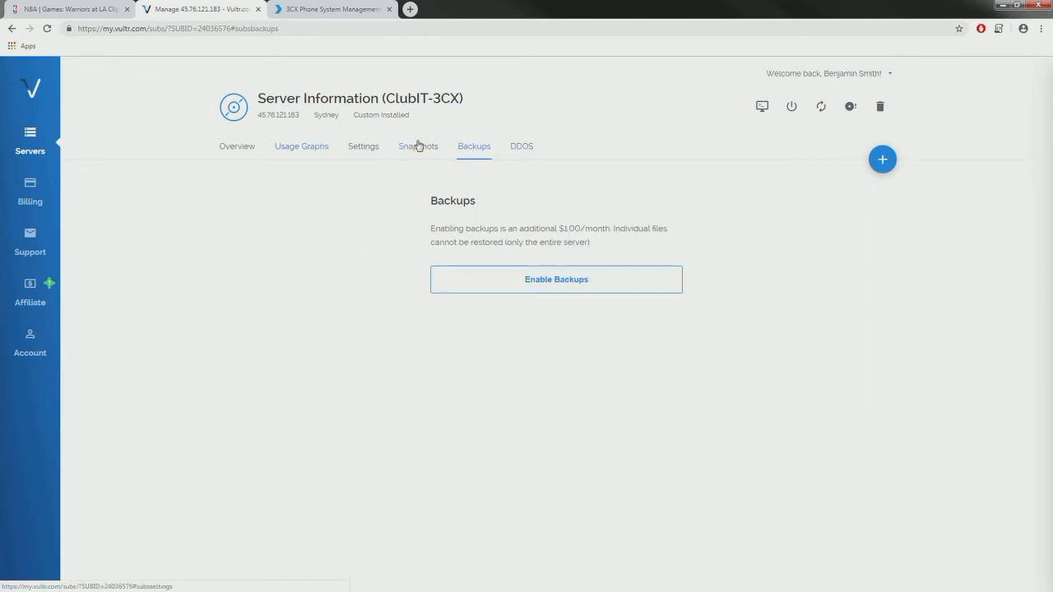
- Check the ClubIT-3CX noVNC console's Debian root session, then go back to Servers
click(762, 112)
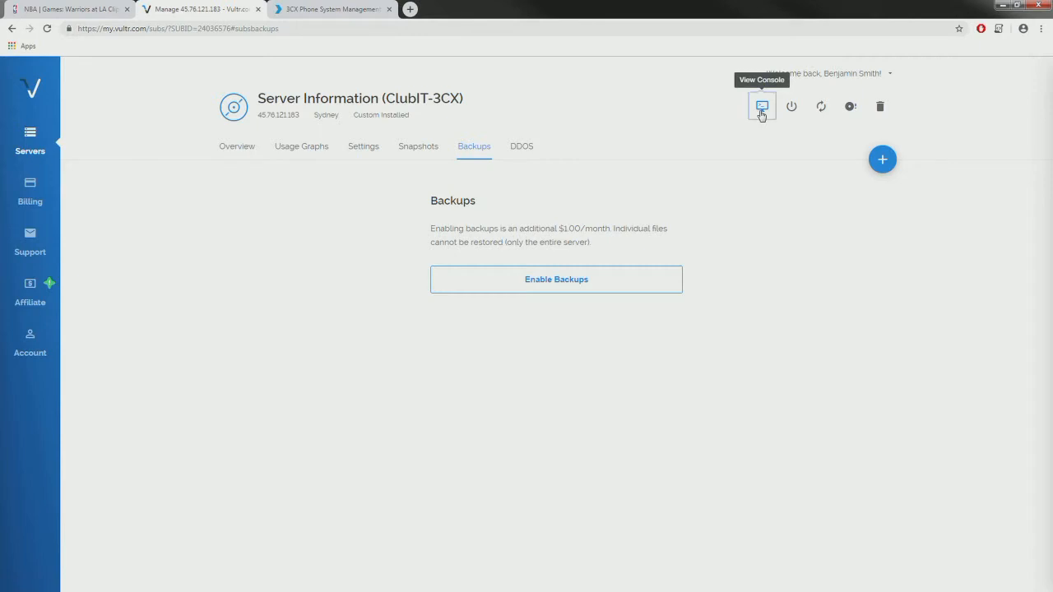
drag(243, 8, 440, 132)
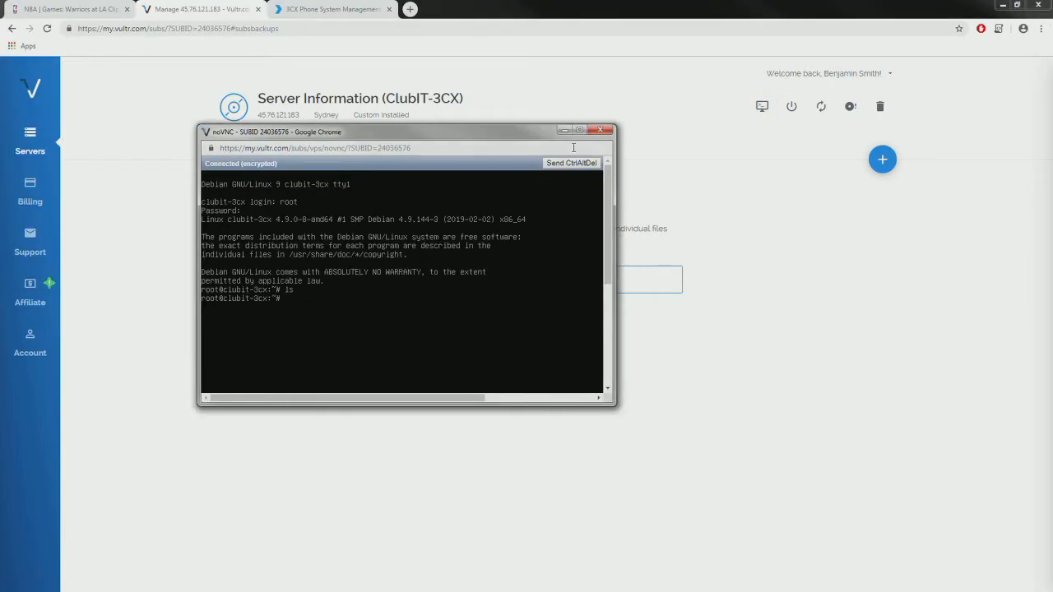
click(601, 129)
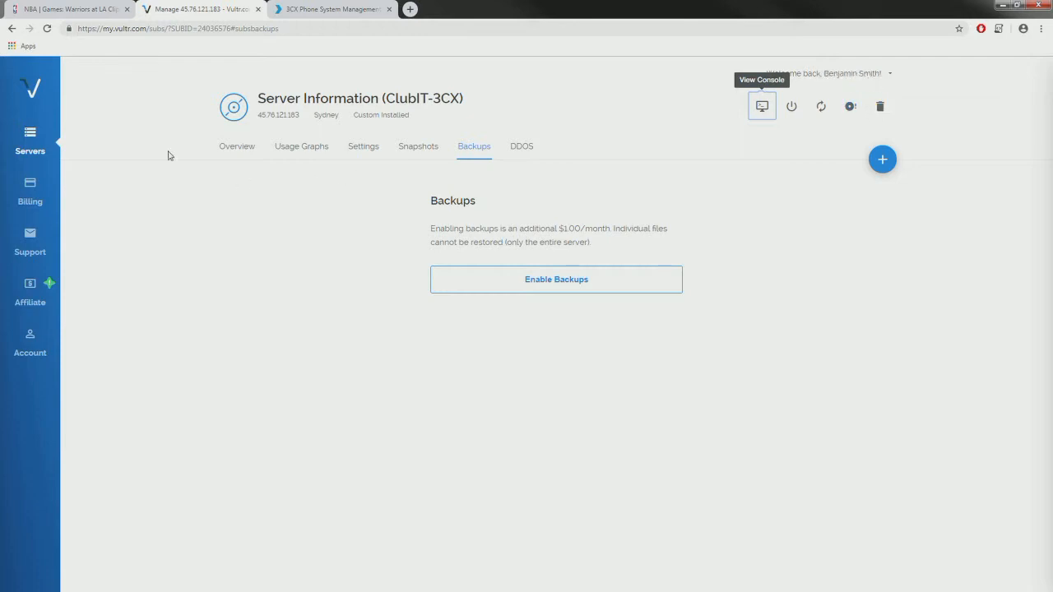
click(33, 140)
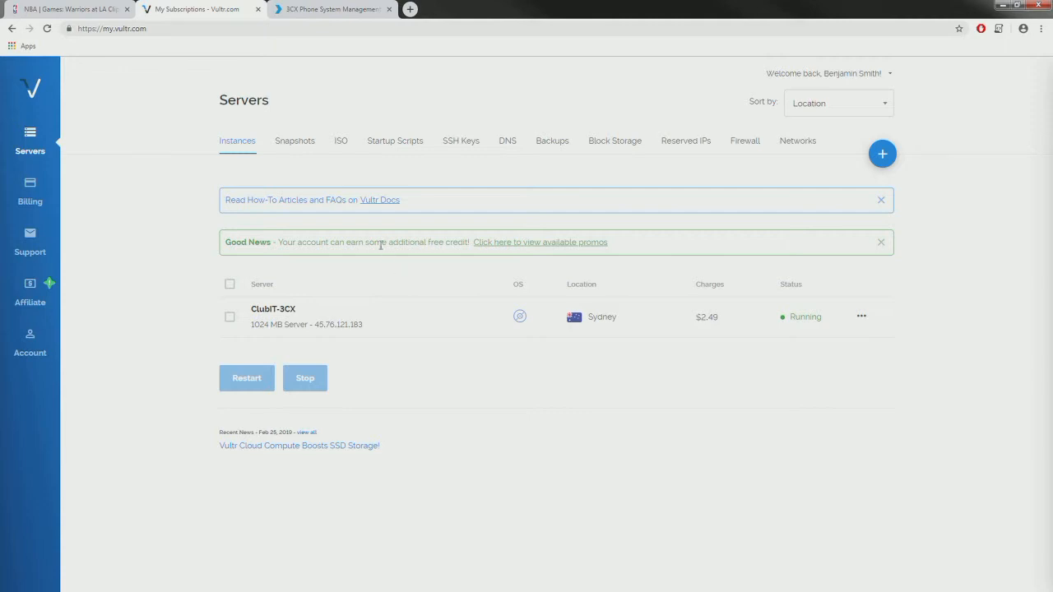
- Review the uploaded ISO list and glance at the Add ISO page before returning
click(339, 144)
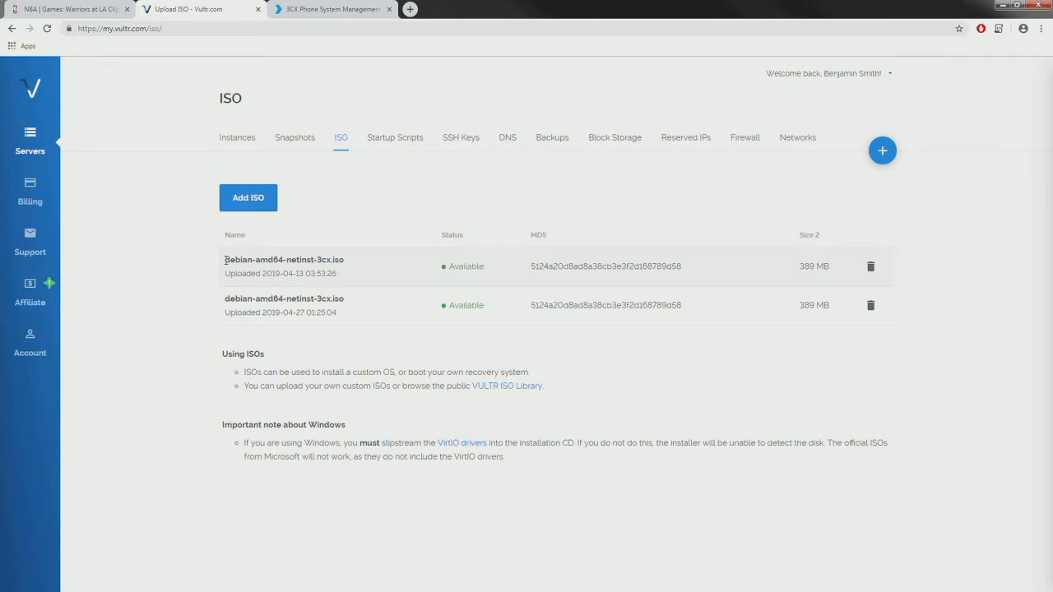
drag(224, 260, 349, 260)
click(319, 261)
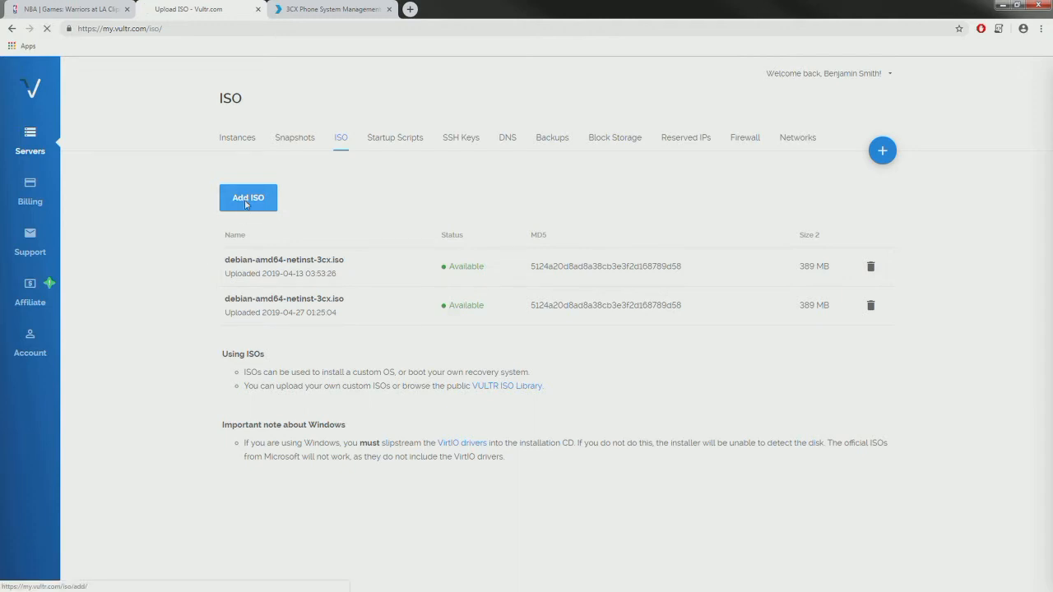
click(245, 202)
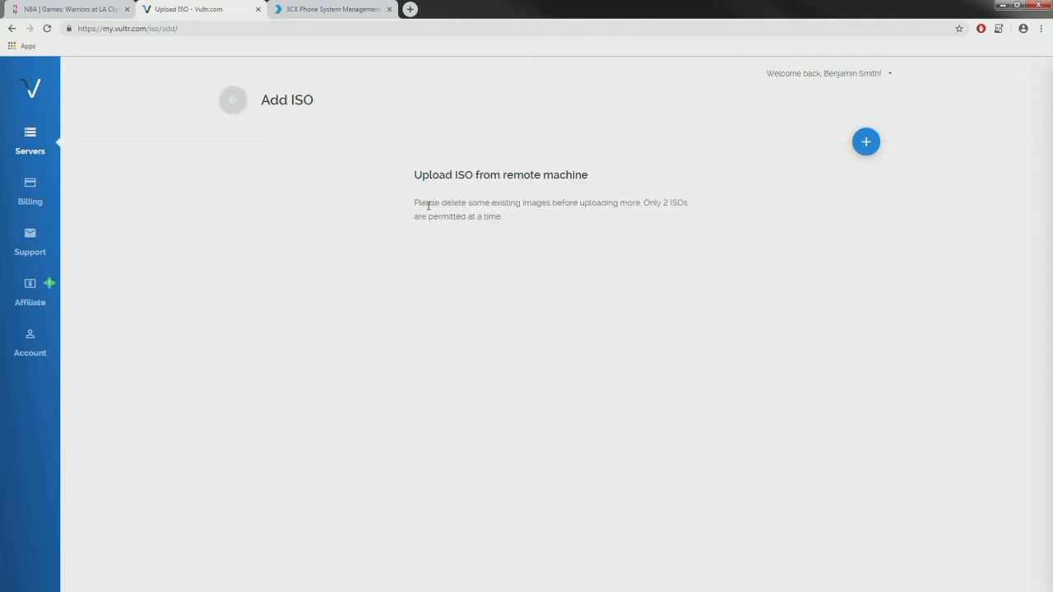
key(alt+Left)
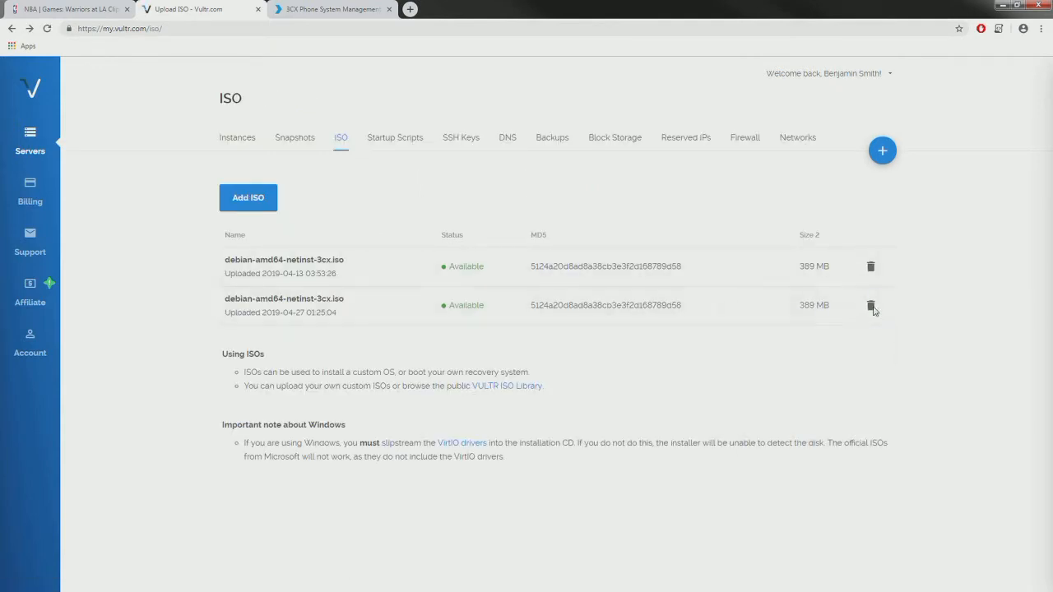
- Delete the newer debian-amd64-netinst-3cx.iso copy and open the Add ISO form
click(870, 305)
click(798, 406)
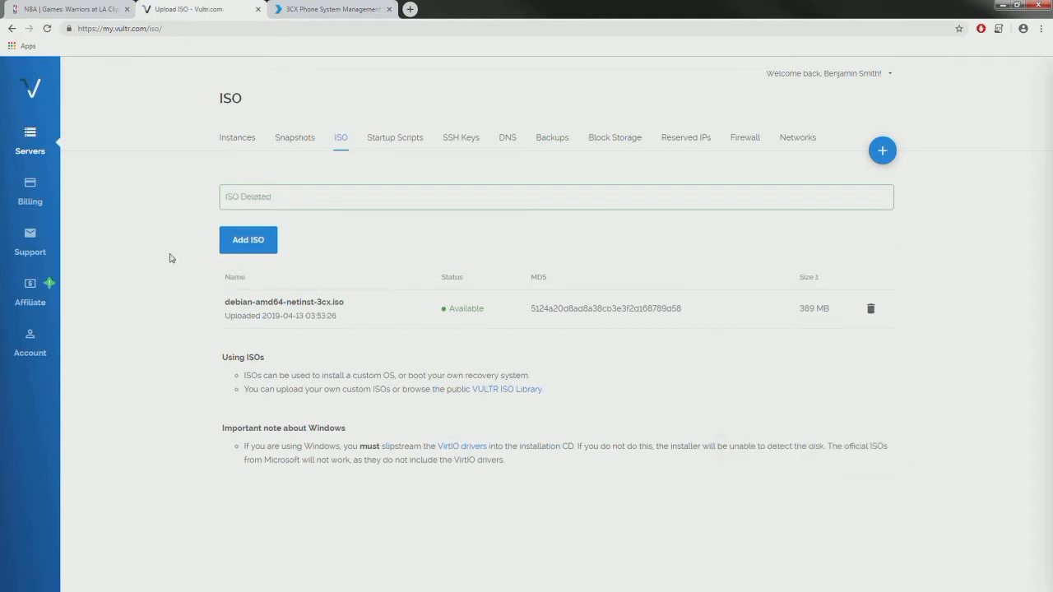
click(253, 241)
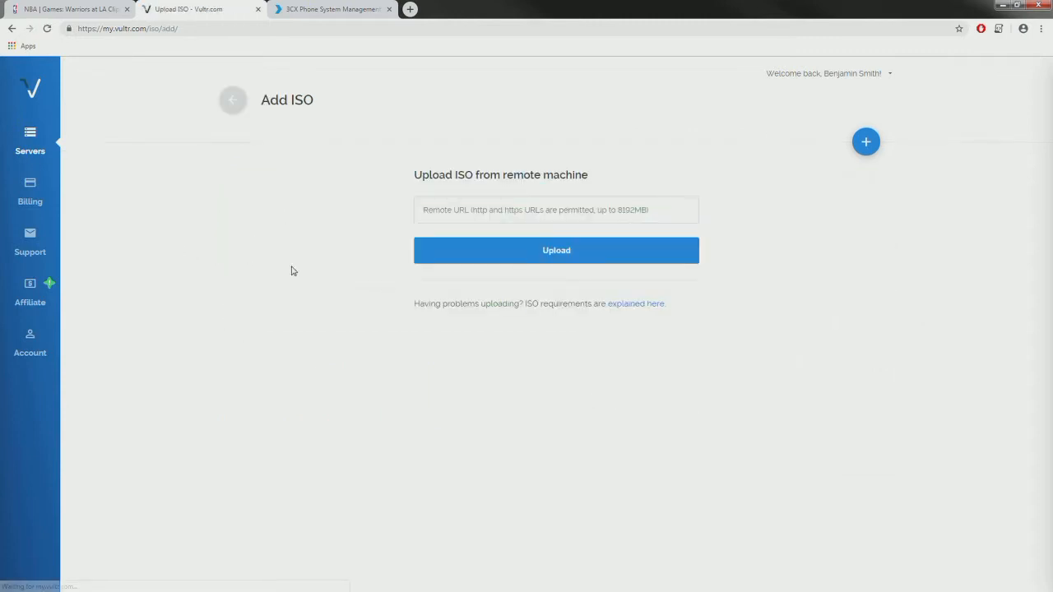
- Autofill Remote URL with the 3CX Debian ISO link, then open a new browser tab
click(423, 211)
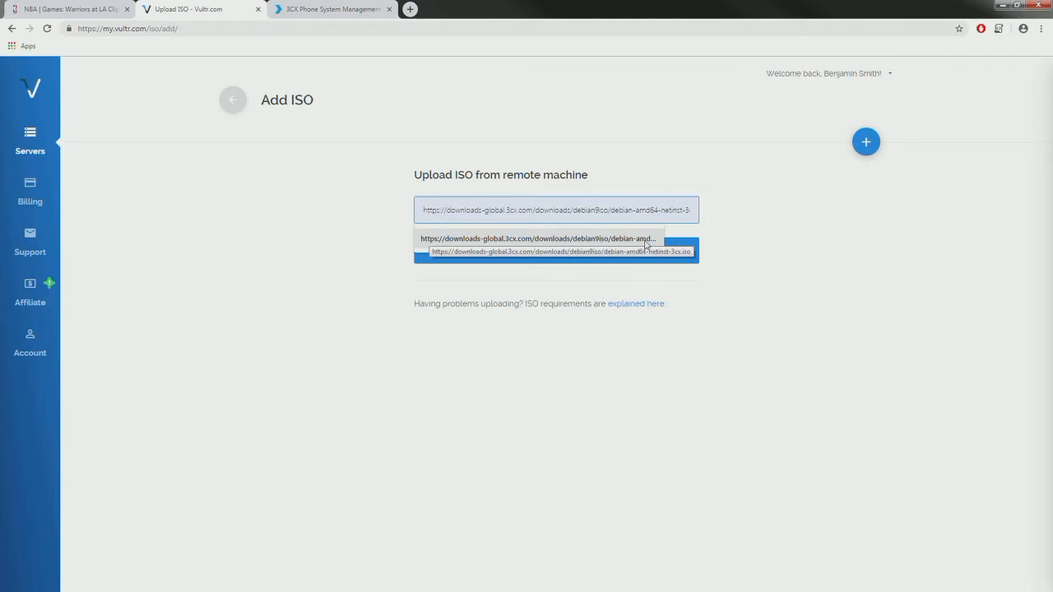
click(549, 237)
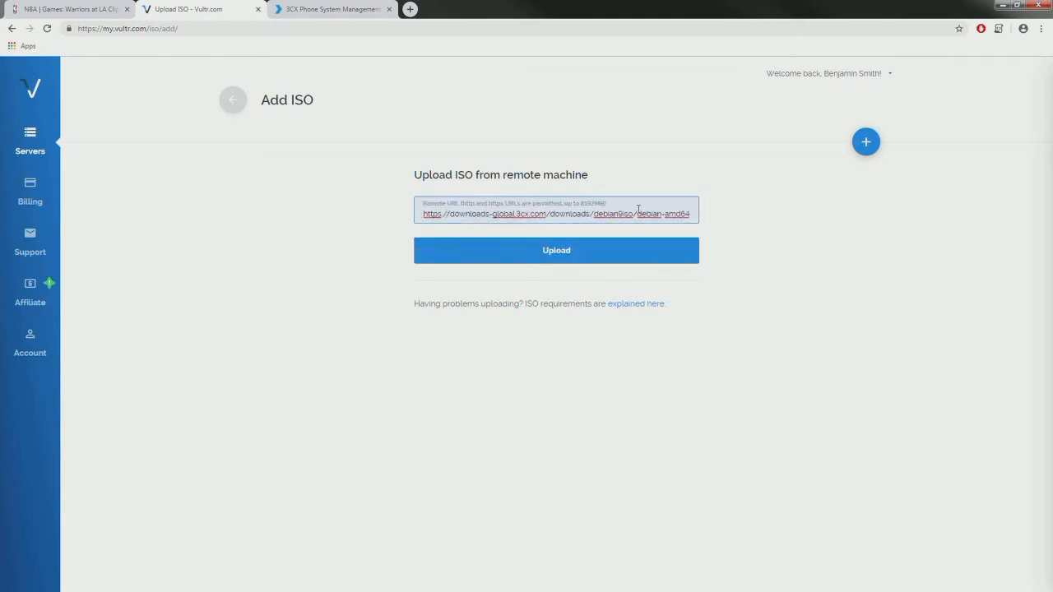
click(325, 9)
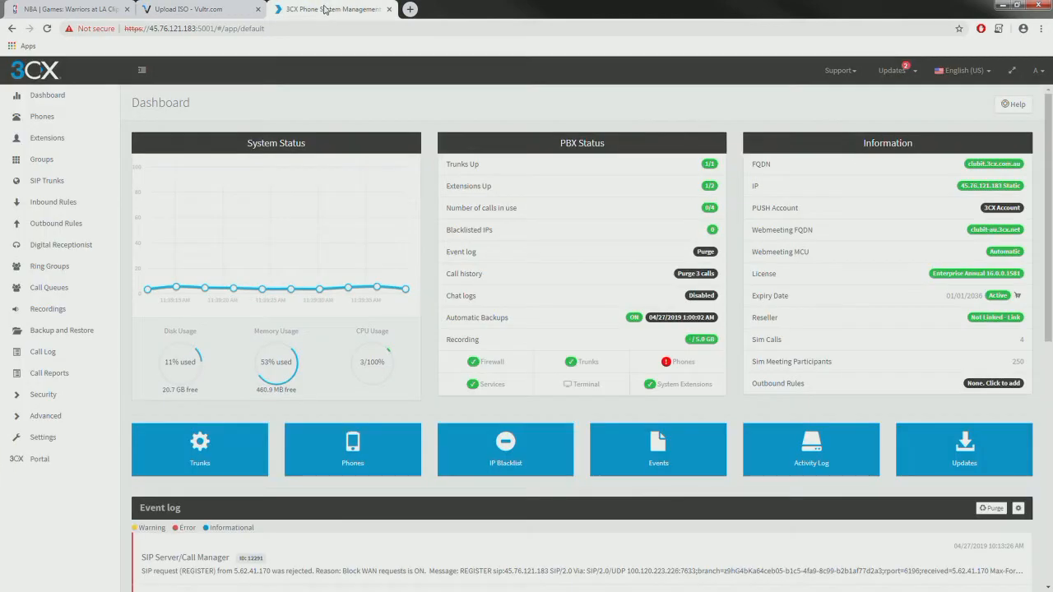
click(410, 9)
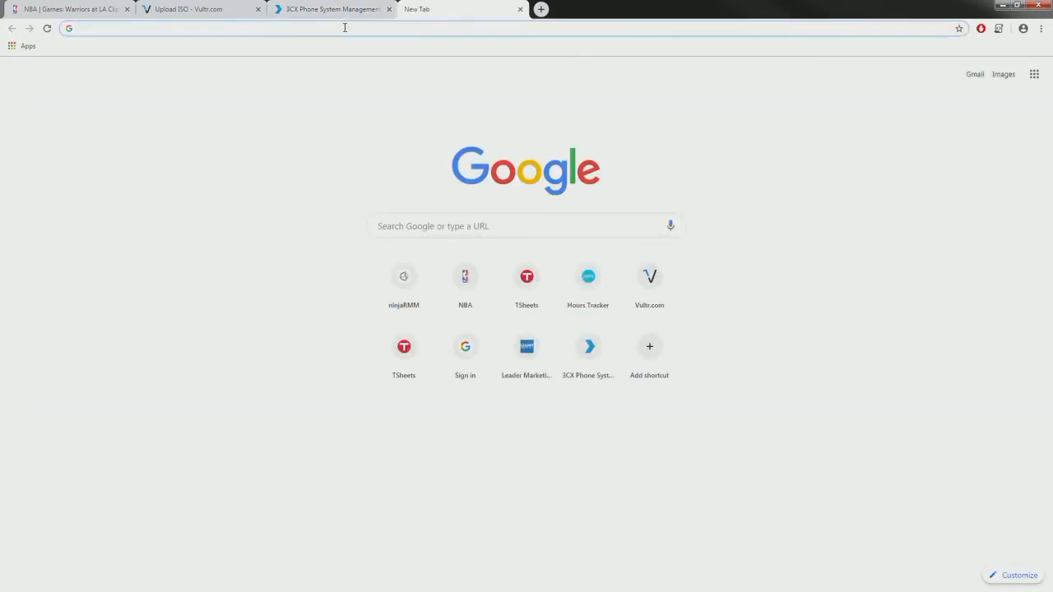
- Search 'download 3cx', open Download 3CX V16, and copy the Debian for 3CX ISO link
text(download 3cx)
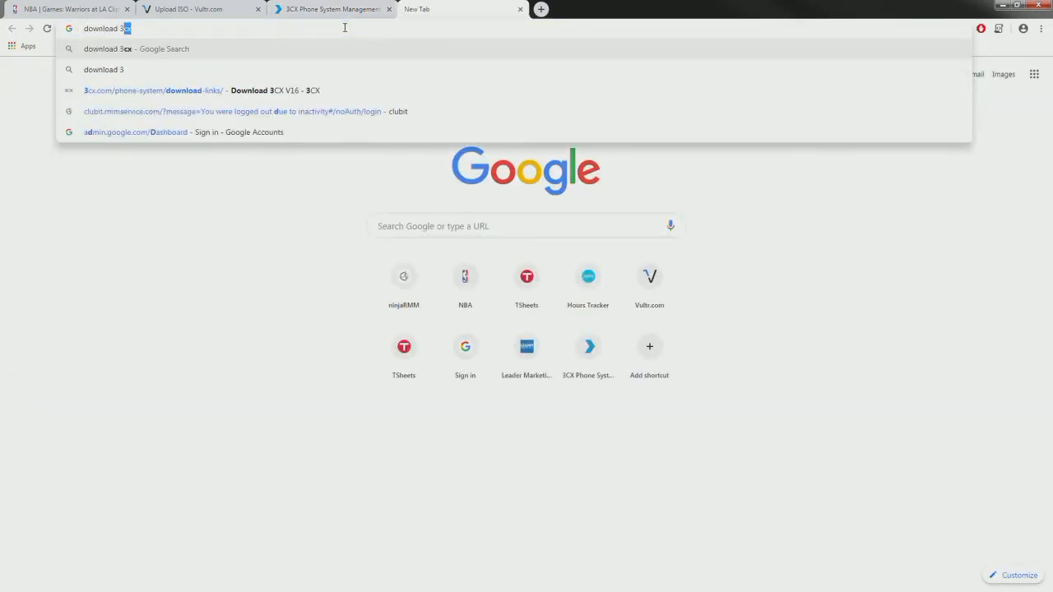
key(Return)
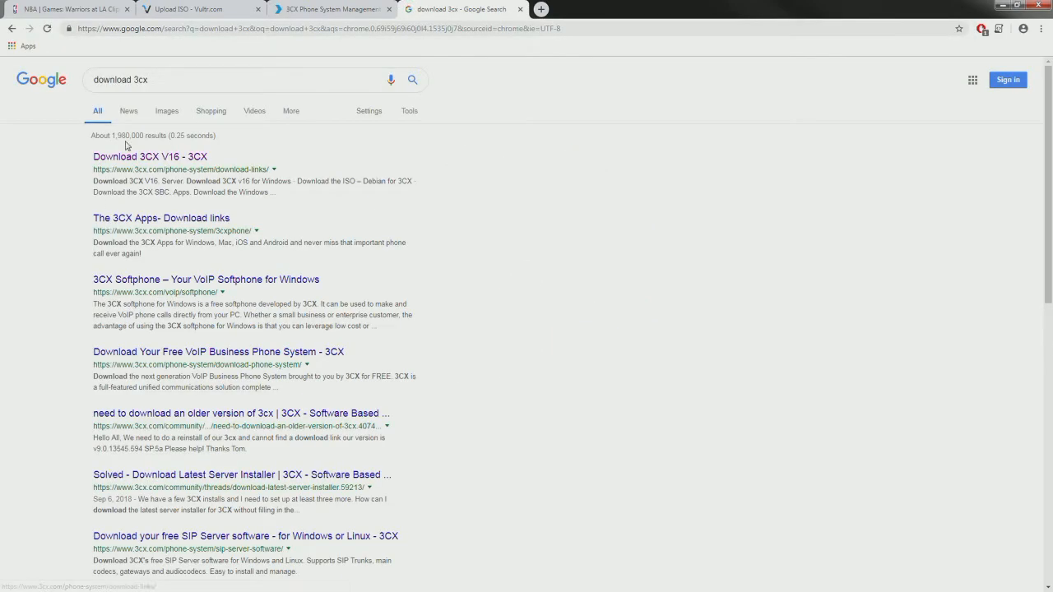
click(132, 158)
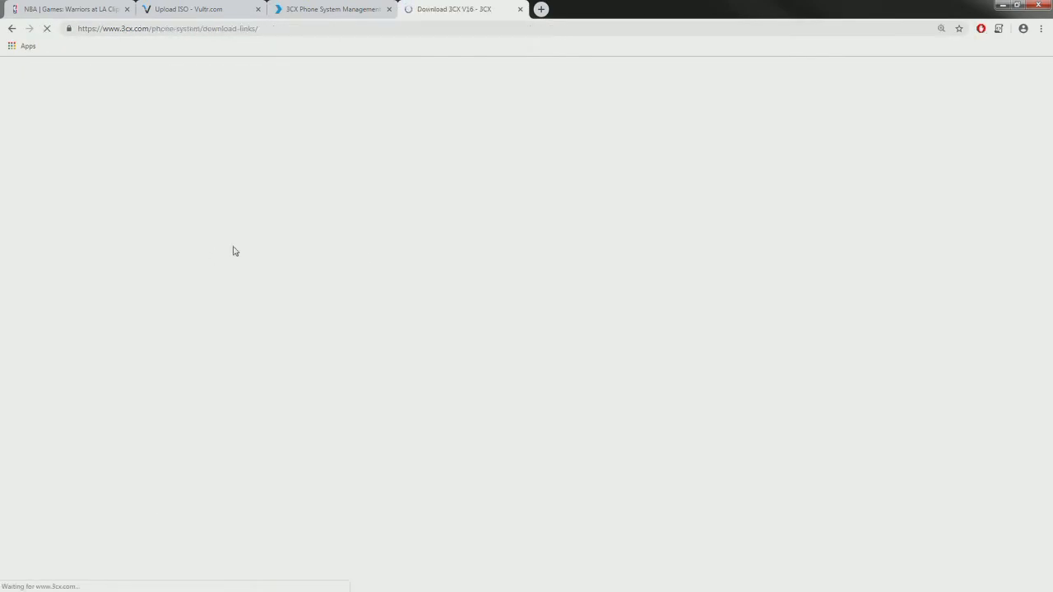
scroll(296, 296, down, 2)
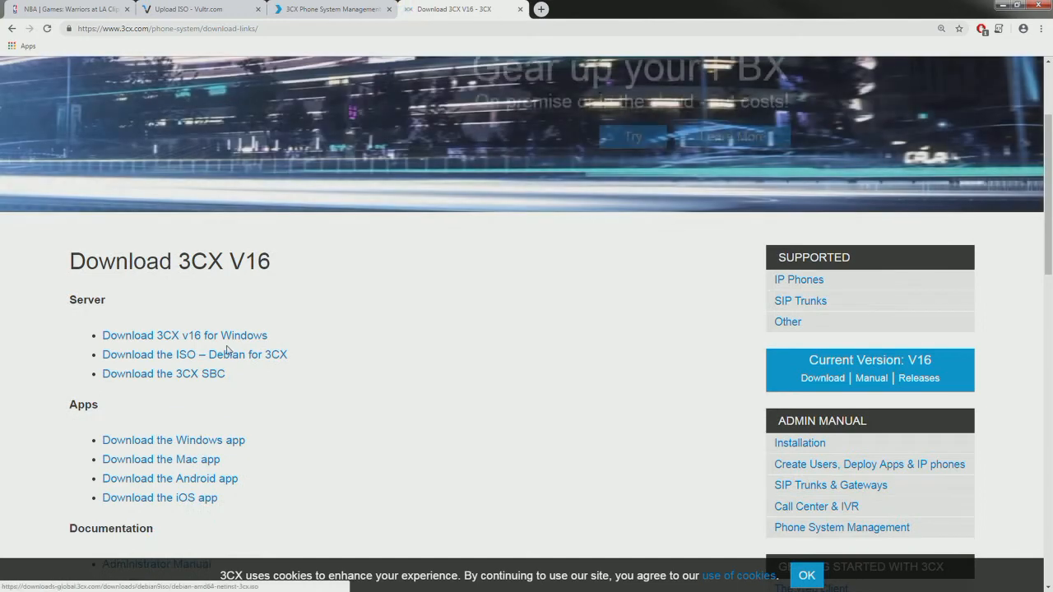
scroll(238, 363, down, 4)
scroll(233, 132, up, 2)
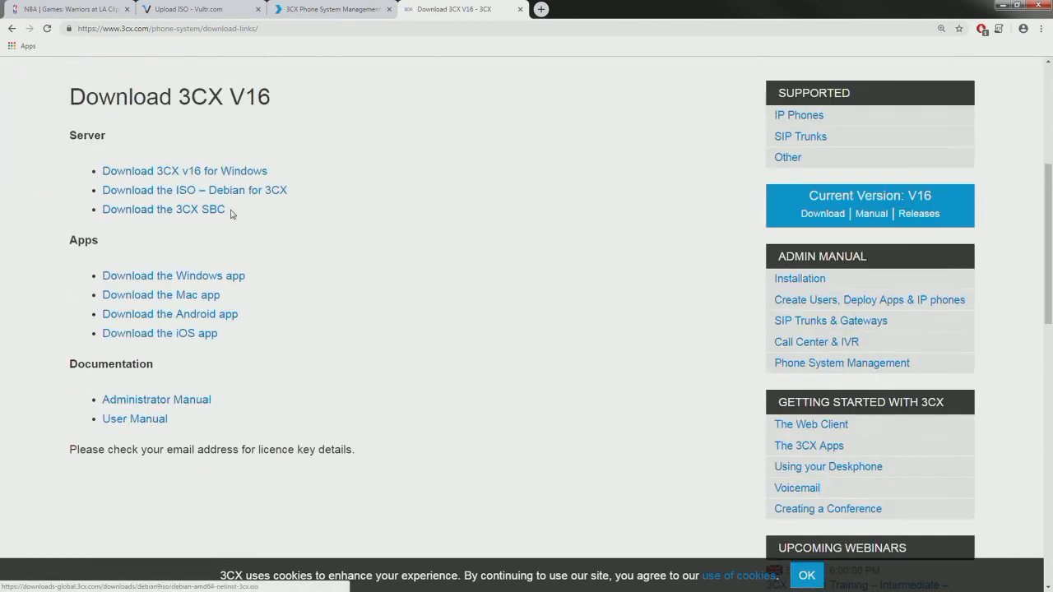
right_click(236, 193)
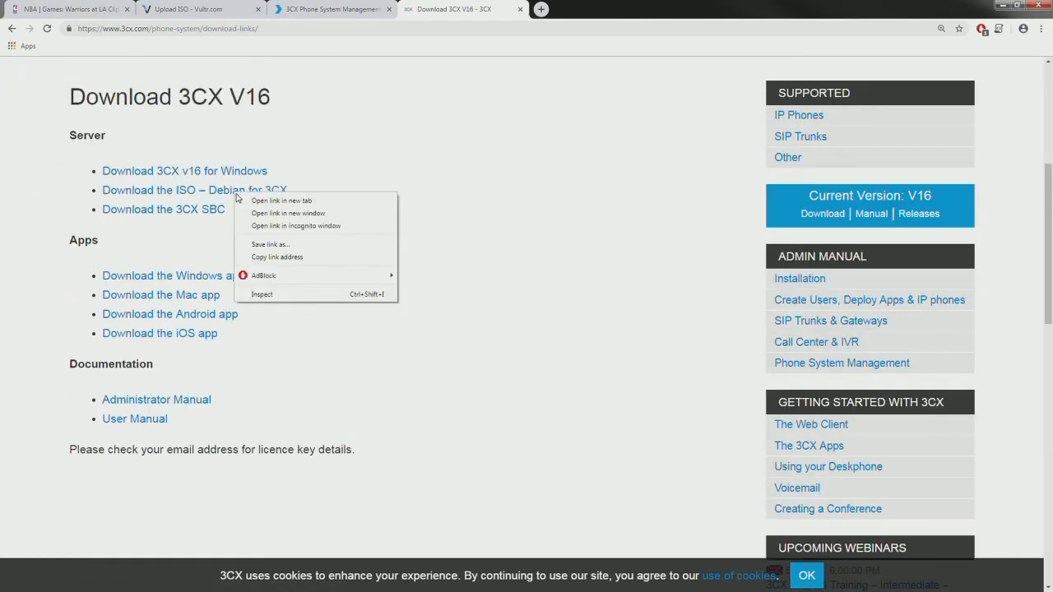
click(282, 257)
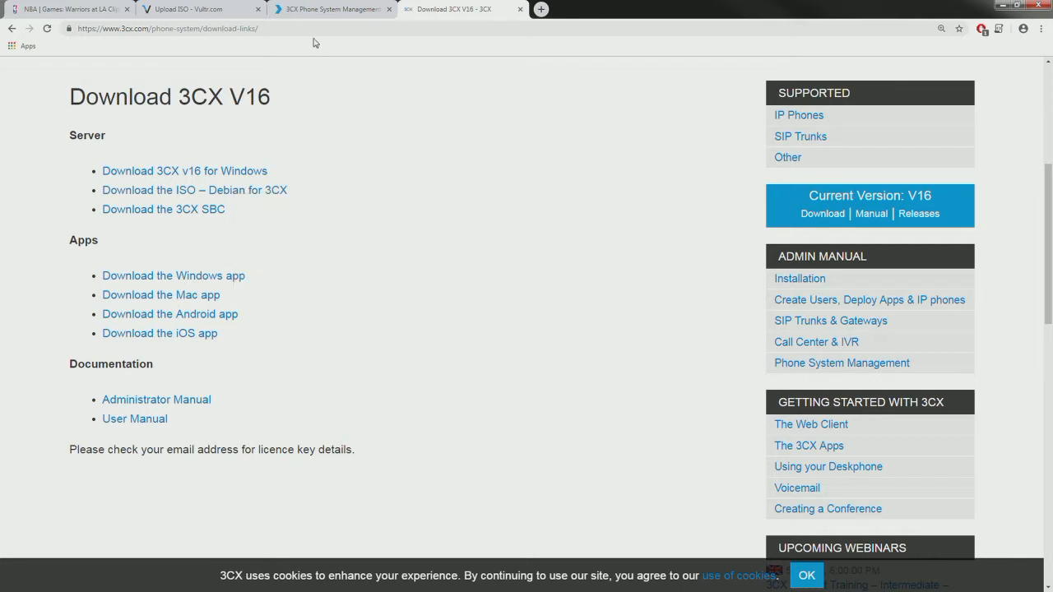
click(329, 9)
click(215, 10)
- Replace the Remote URL with the copied 3CX Debian ISO link and upload it
key(ctrl+a)
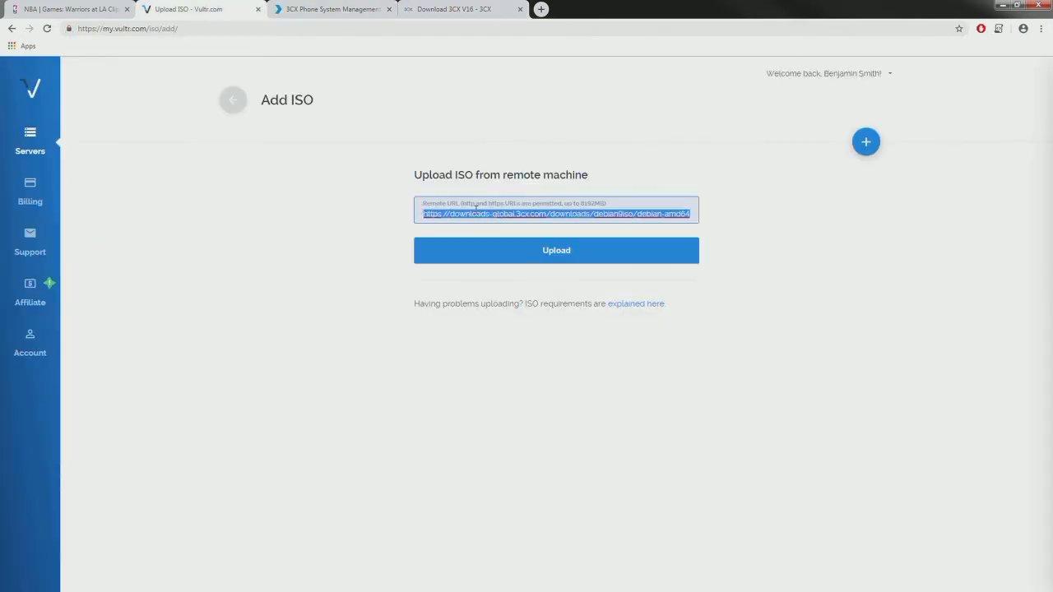
key(BackSpace)
key(ctrl+v)
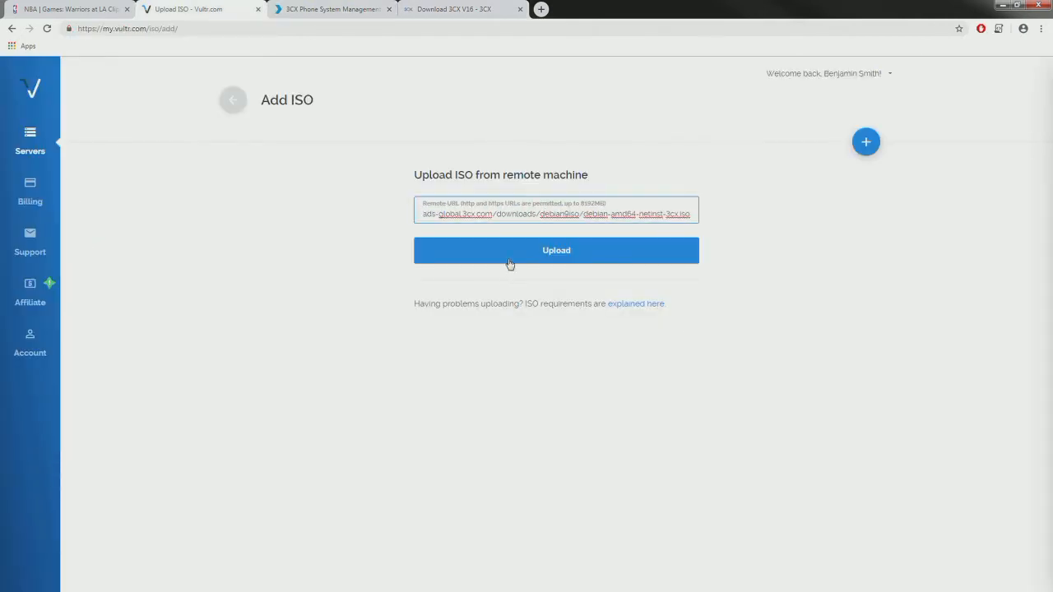
click(255, 239)
key(alt+Left)
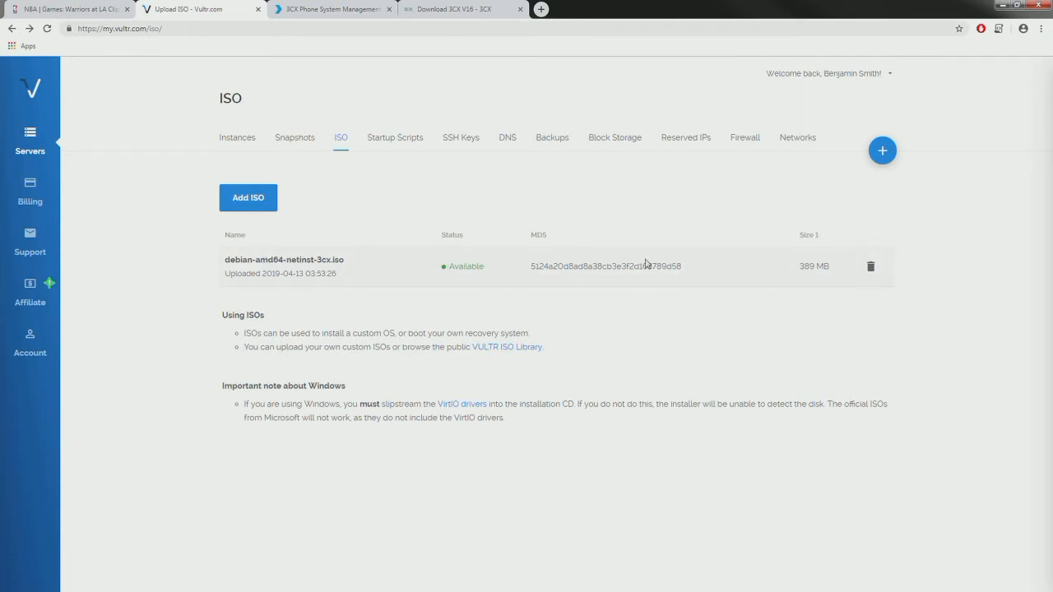
- Start deploying a new server in Sydney and view the Application server types
click(242, 142)
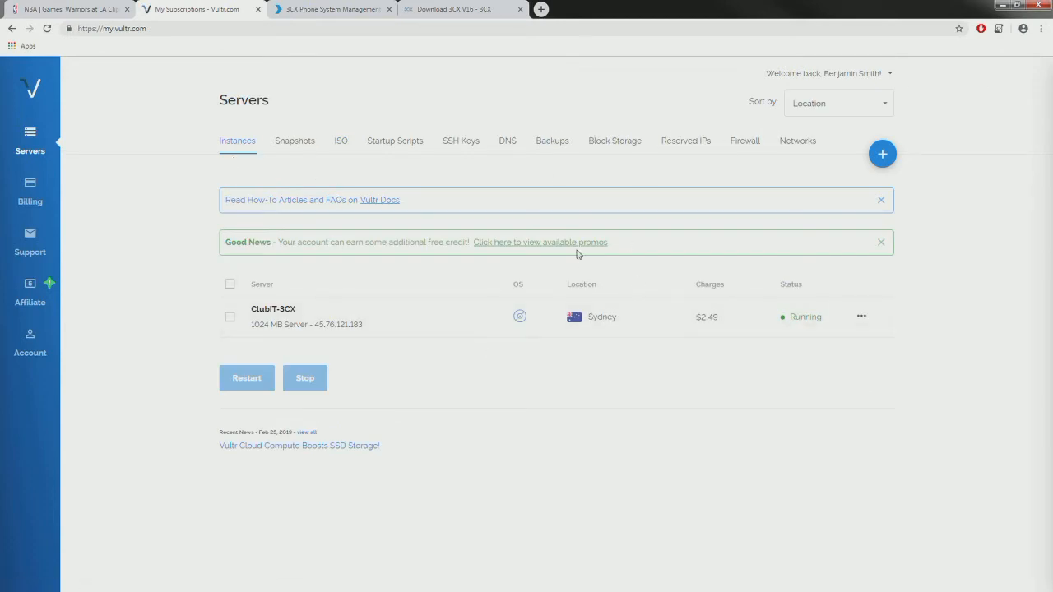
click(881, 155)
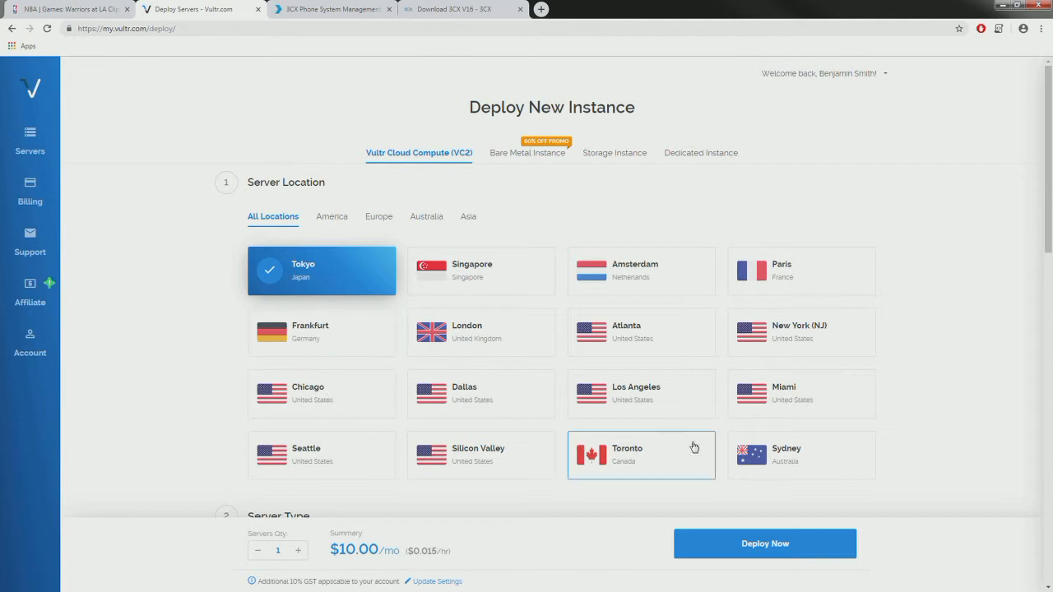
click(755, 453)
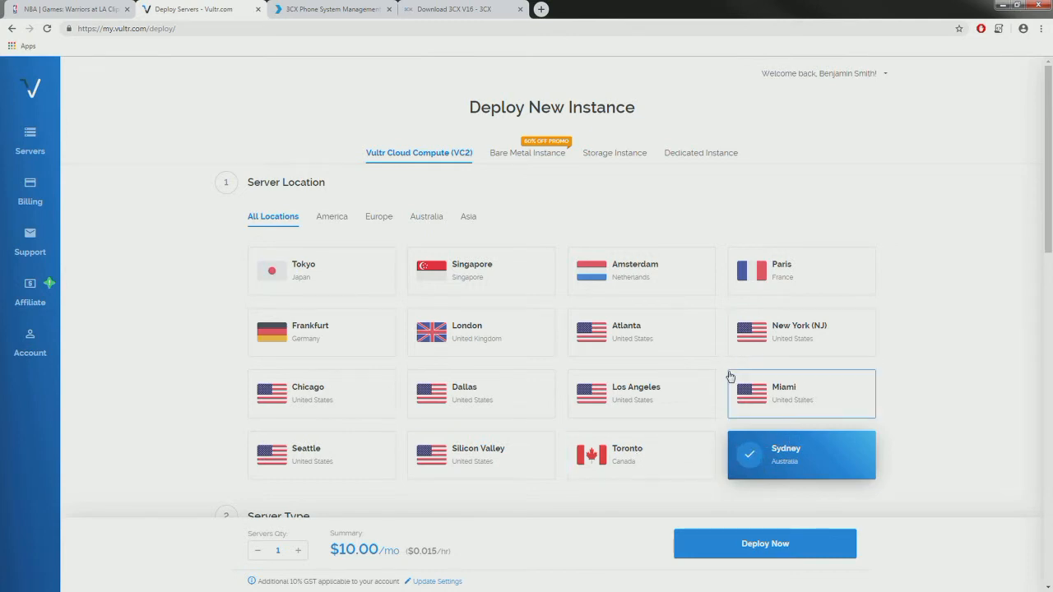
scroll(729, 376, down, 2)
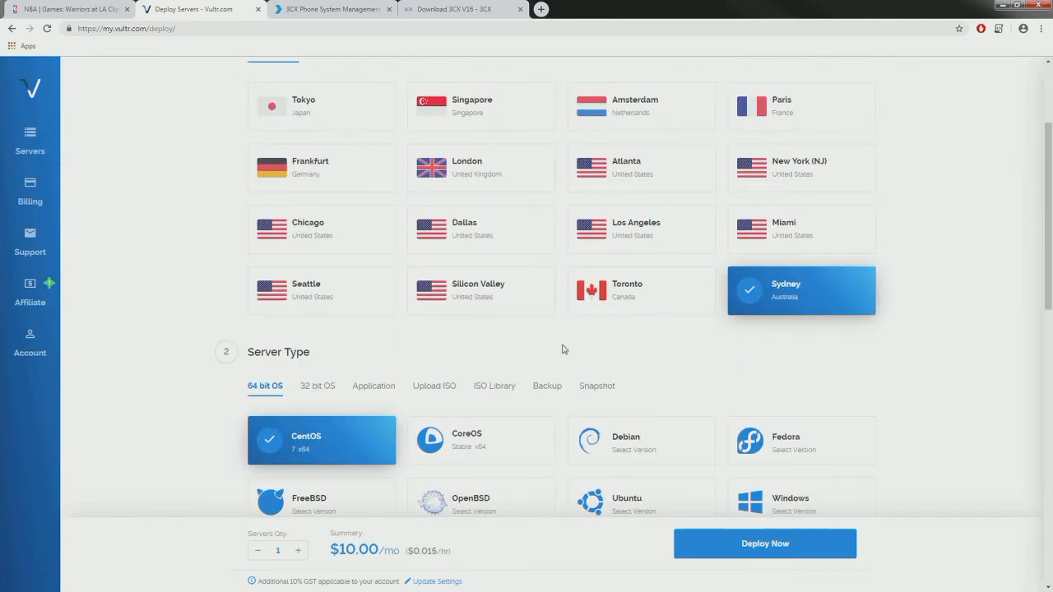
scroll(388, 353, down, 2)
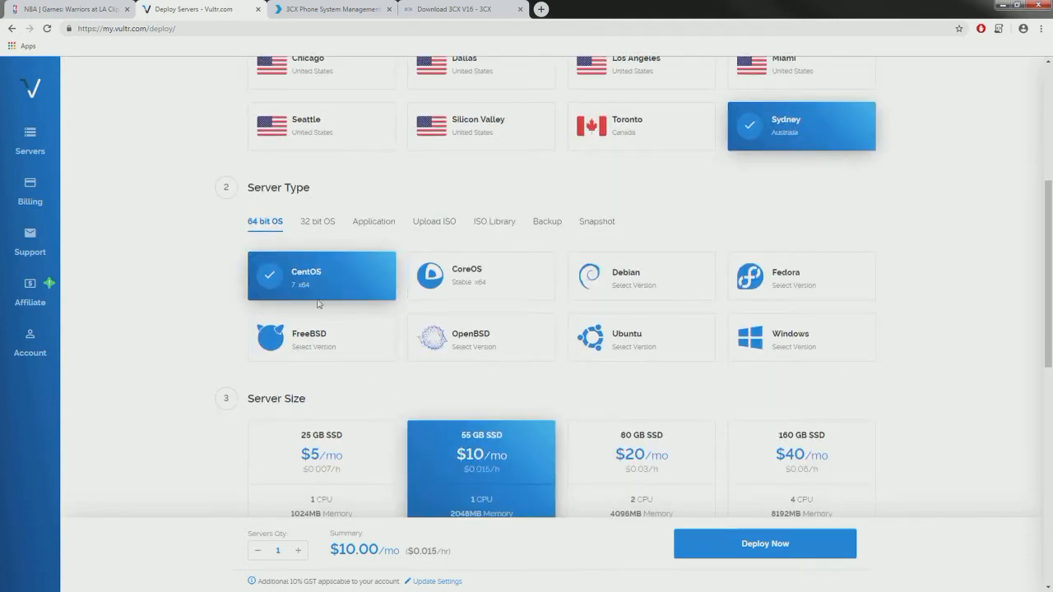
scroll(279, 249, down, 2)
scroll(310, 230, up, 2)
click(355, 227)
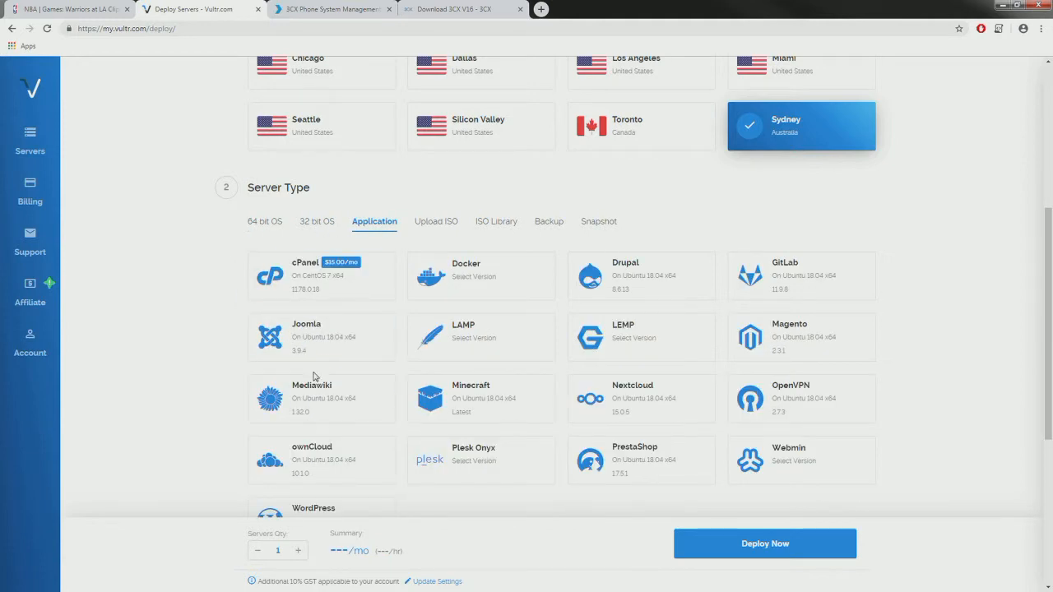
scroll(311, 346, down, 2)
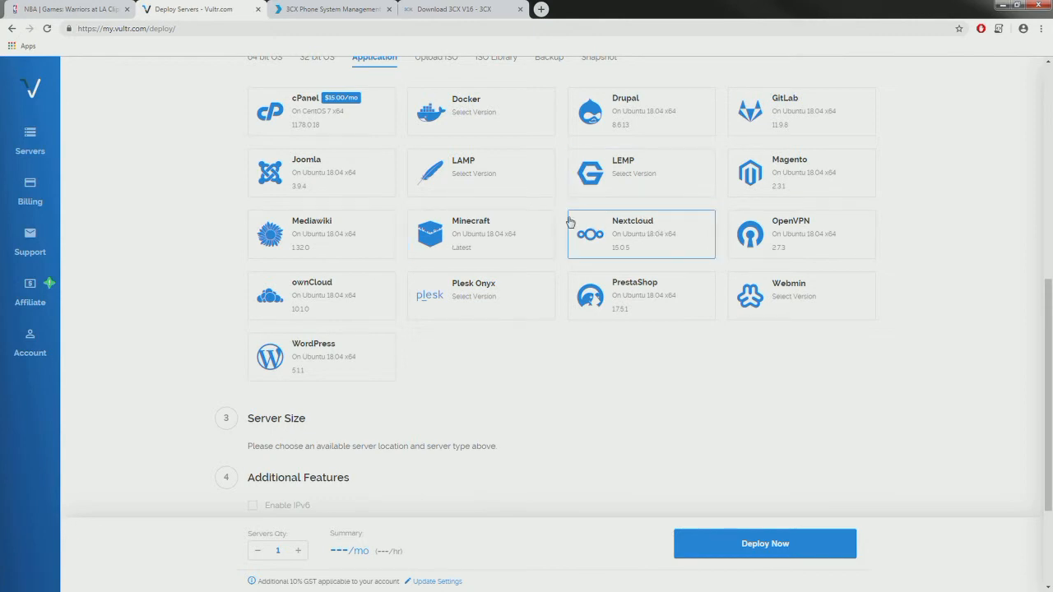
scroll(567, 223, up, 4)
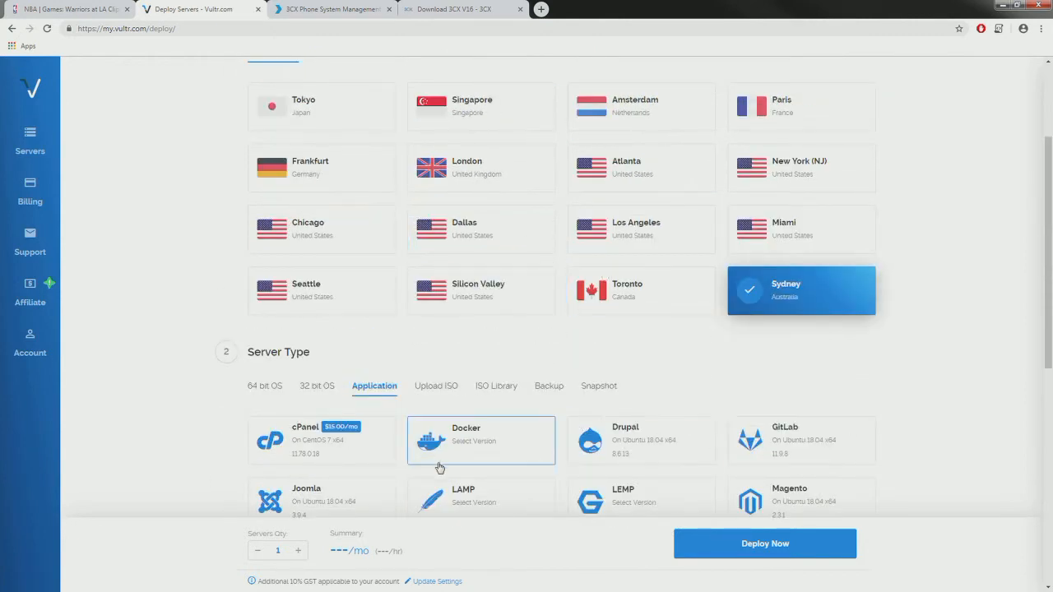
scroll(349, 451, down, 2)
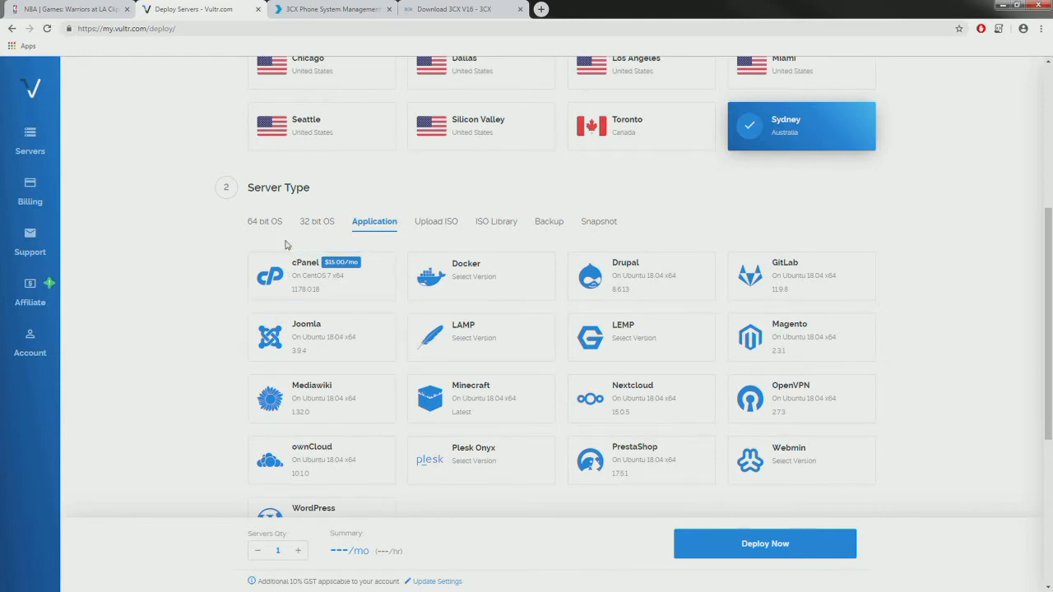
- Choose the uploaded debian-amd64-netinst-3cx.iso and the 25 GB SSD $5/mo size
click(441, 224)
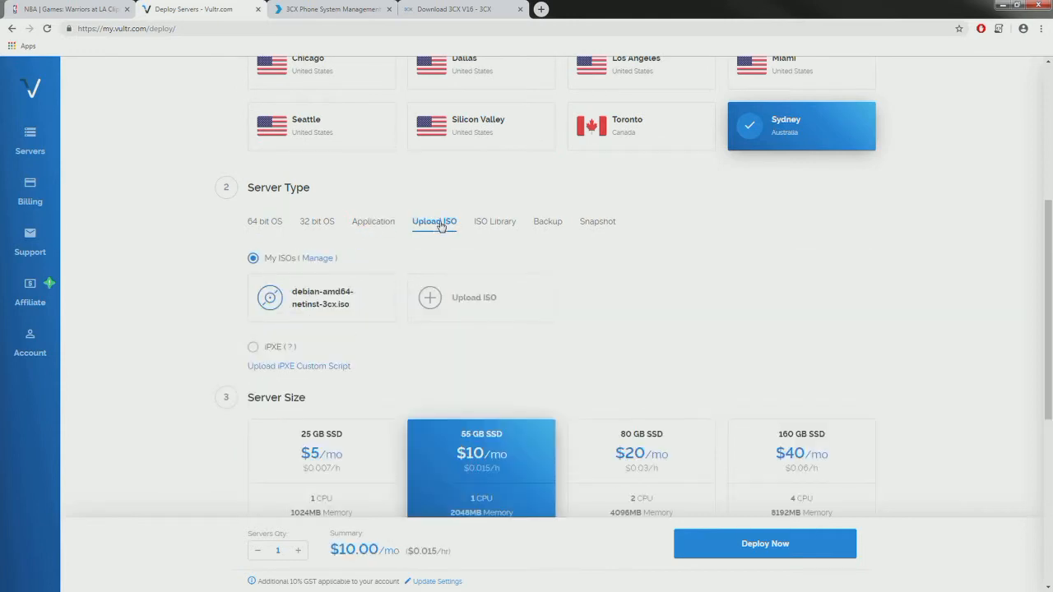
click(299, 304)
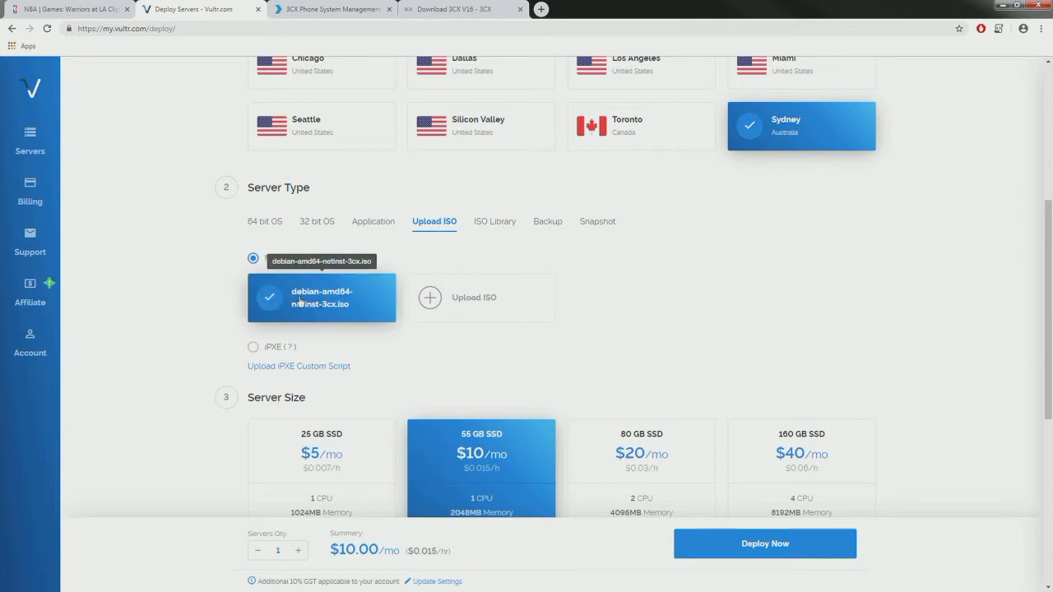
scroll(280, 272, down, 4)
scroll(305, 239, up, 2)
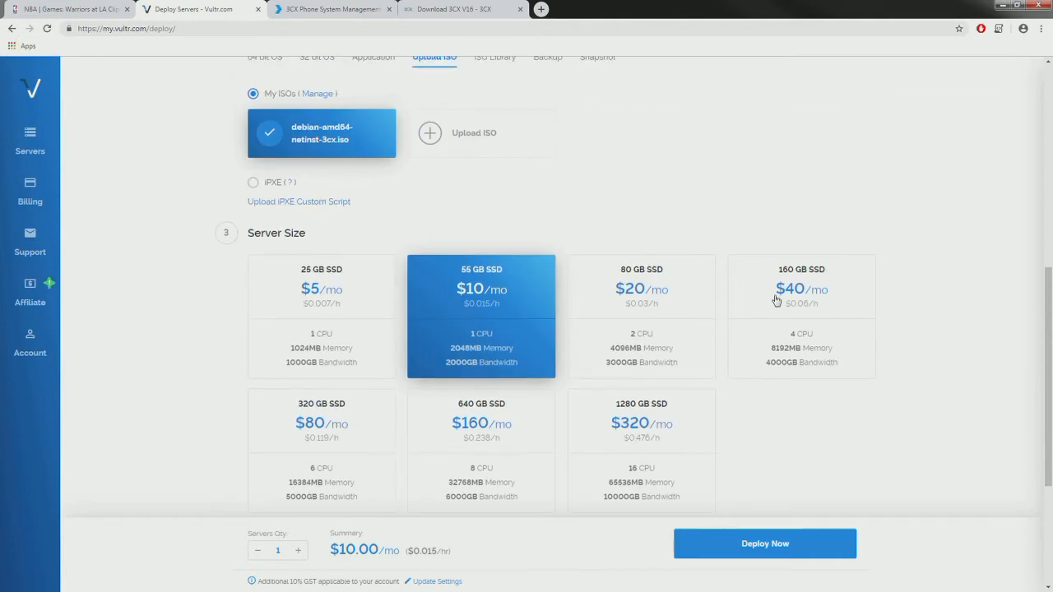
click(307, 299)
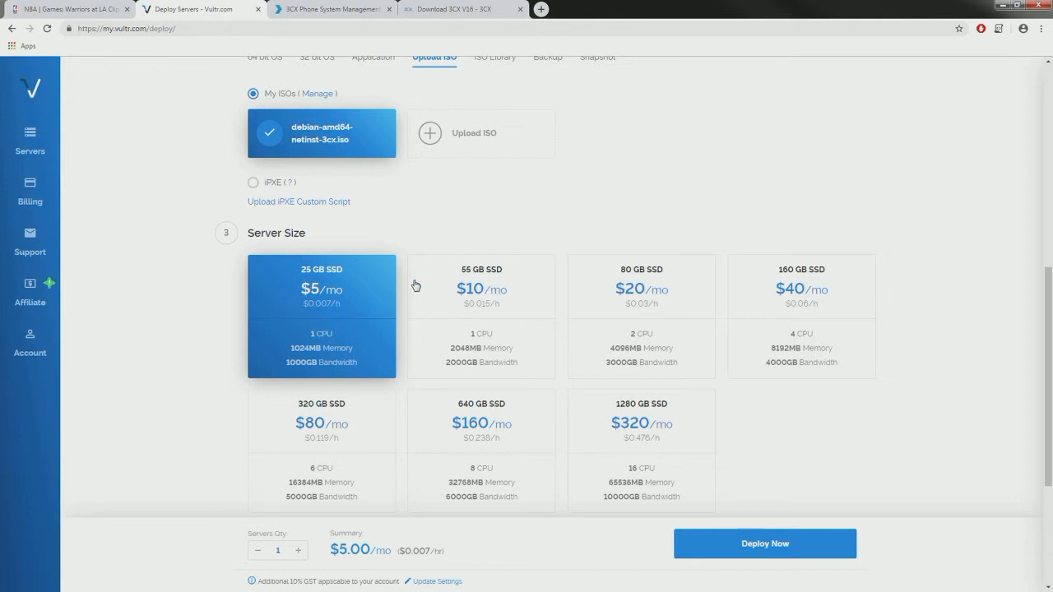
- Enter test-3cx as the server hostname and label, then deploy the server
scroll(345, 264, down, 2)
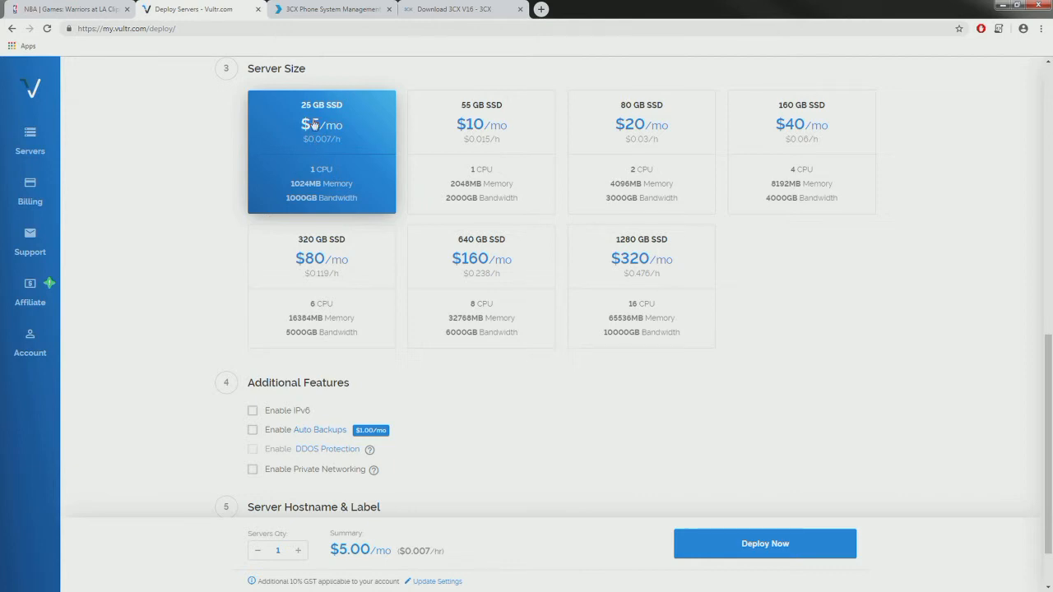
scroll(315, 152, down, 1)
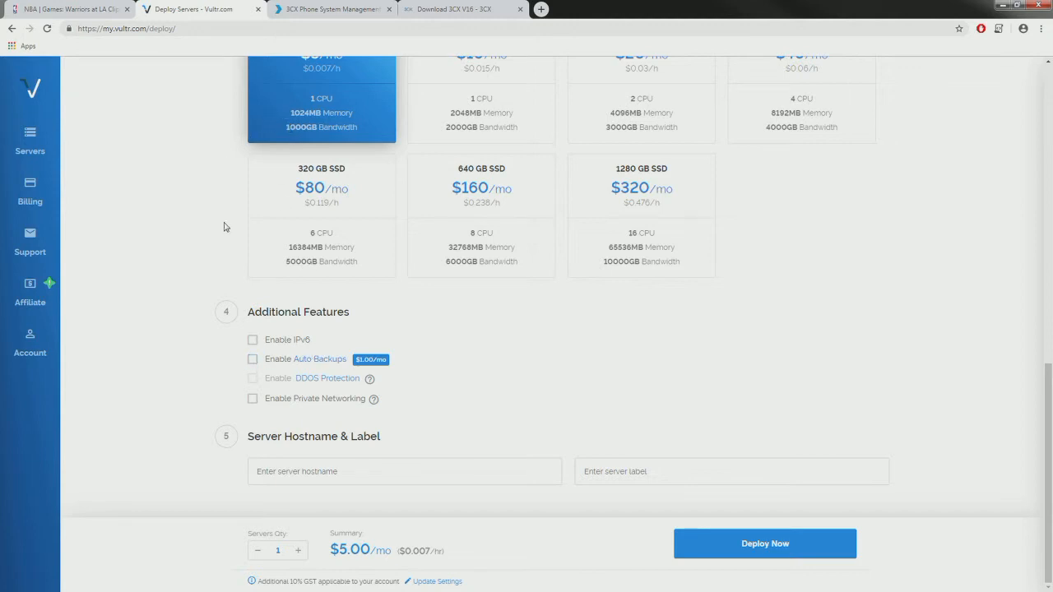
click(263, 475)
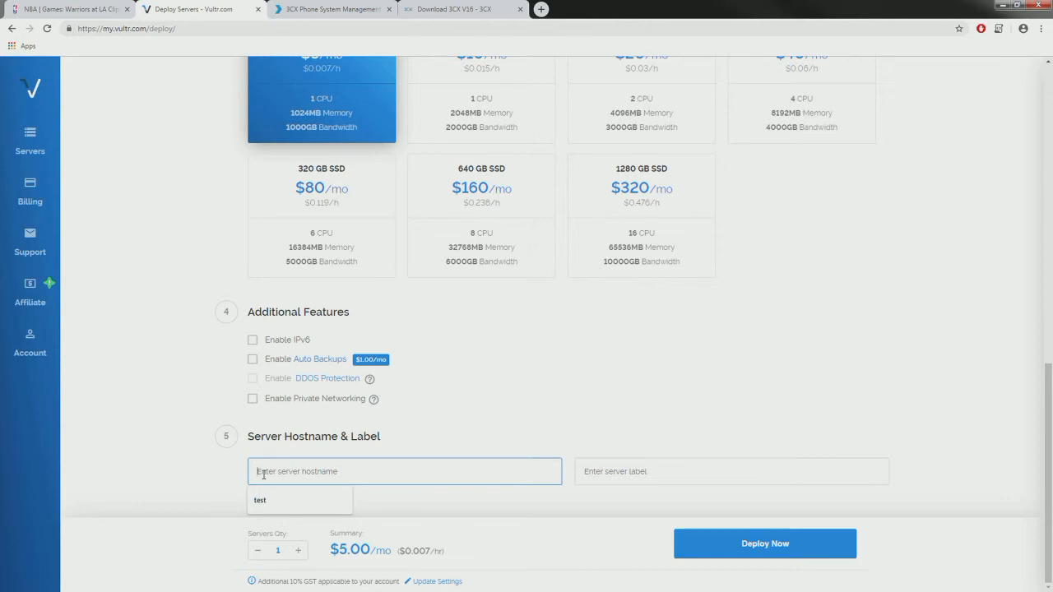
text(test-3cx)
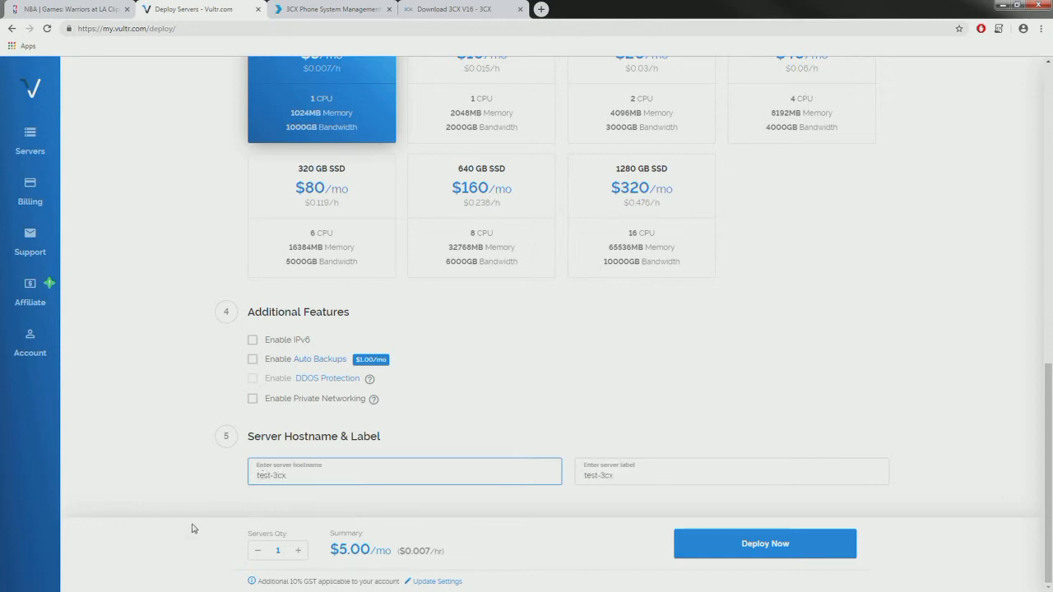
click(766, 544)
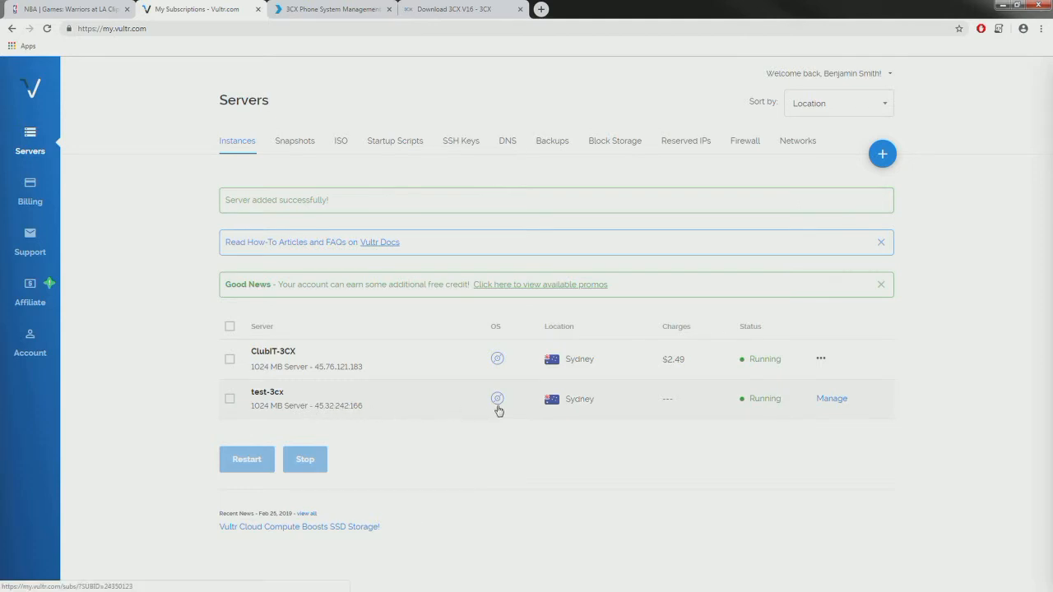
- Open test-3cx's console, then centre and enlarge the noVNC window to show the full 3CX boot menu
click(832, 399)
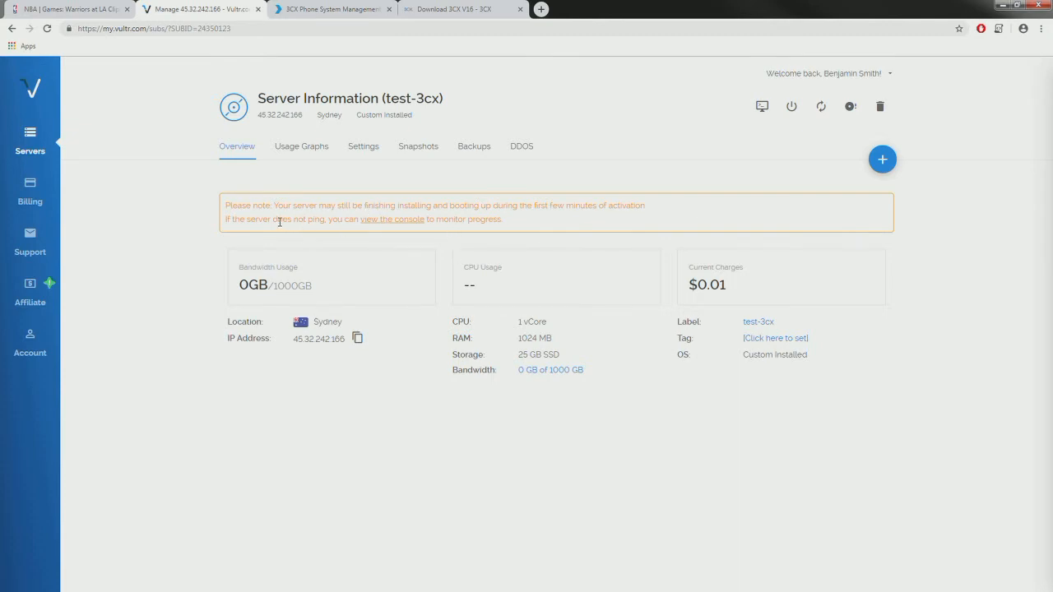
click(391, 224)
drag(193, 14, 425, 143)
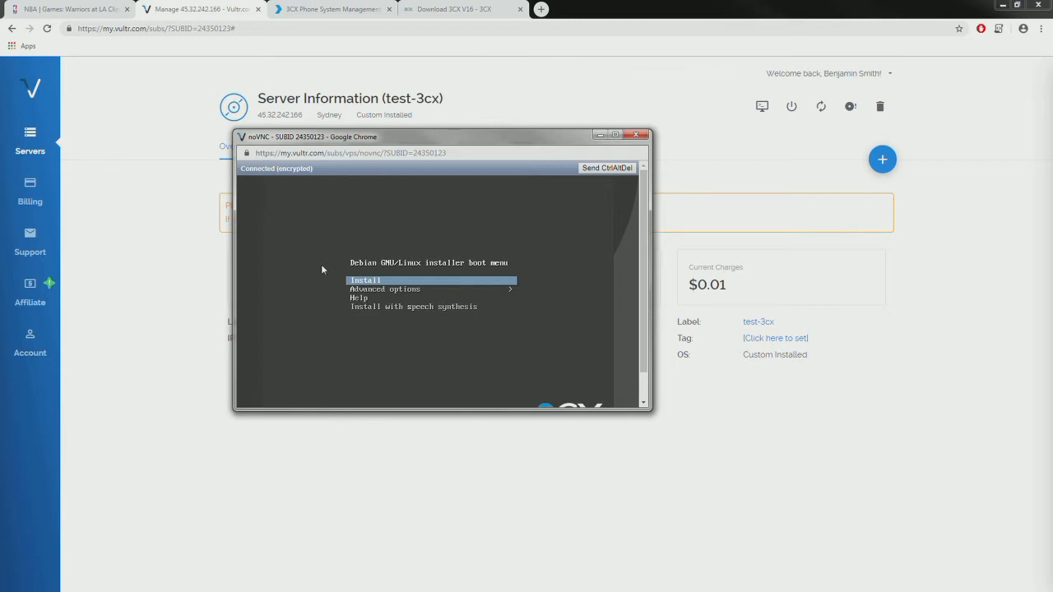
drag(358, 409, 344, 451)
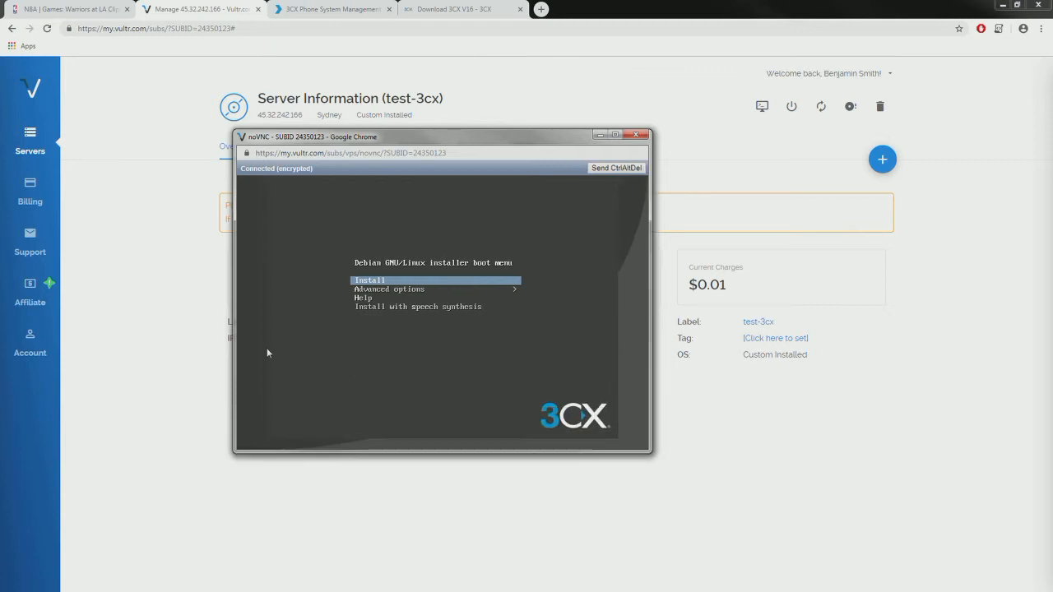
- Choose Install in the Debian boot menu and enlarge the console window while the installer loads
key(Return)
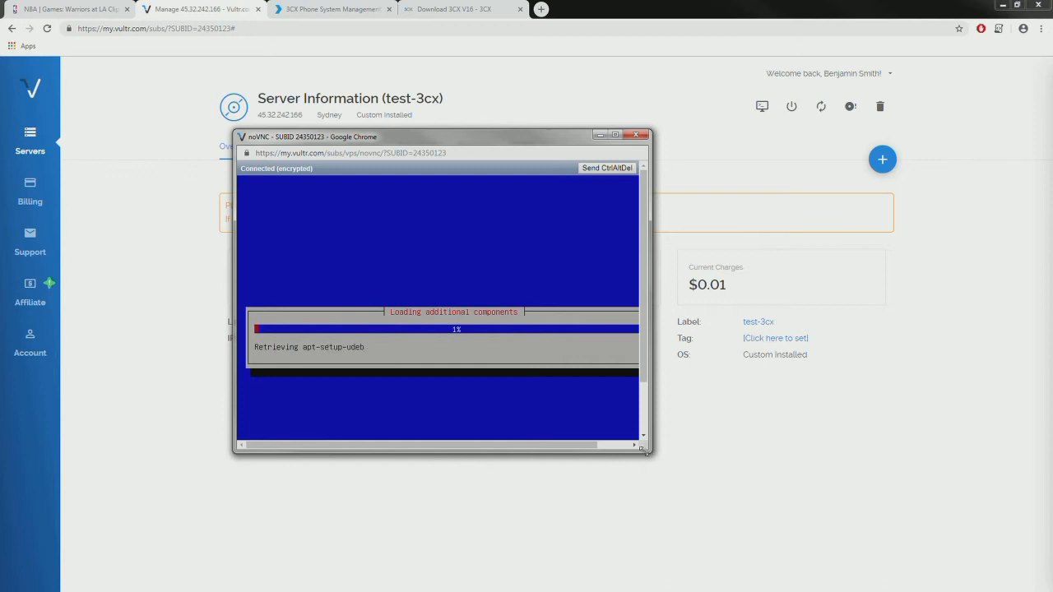
drag(652, 452, 739, 528)
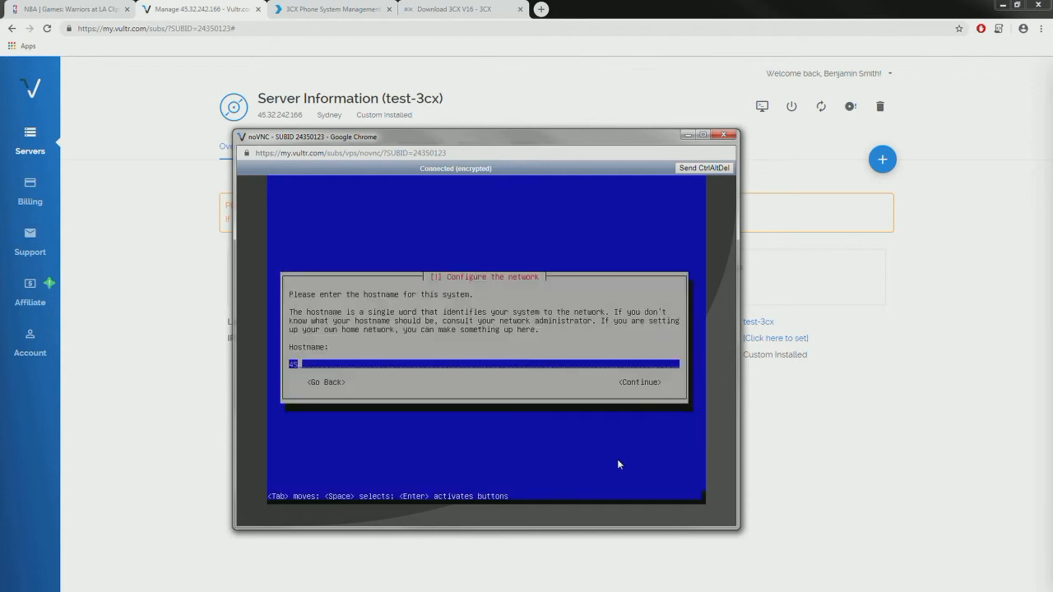
- Set hostname test-3cx, keep the default domain, choose English and location Australia
key(BackSpace)
key(BackSpace)
text(test-3cx)
key(Return)
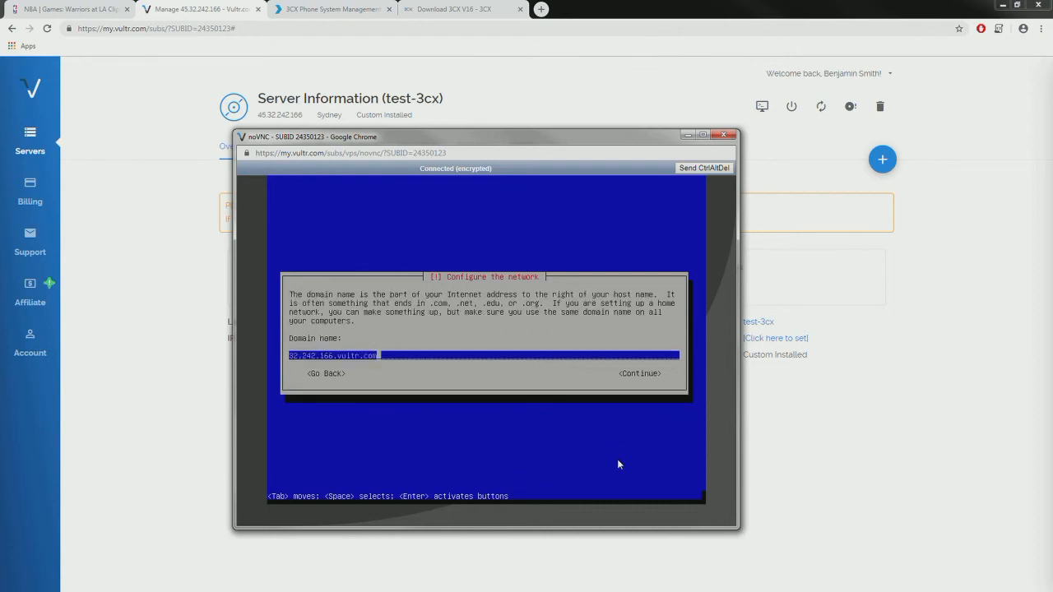
key(Return)
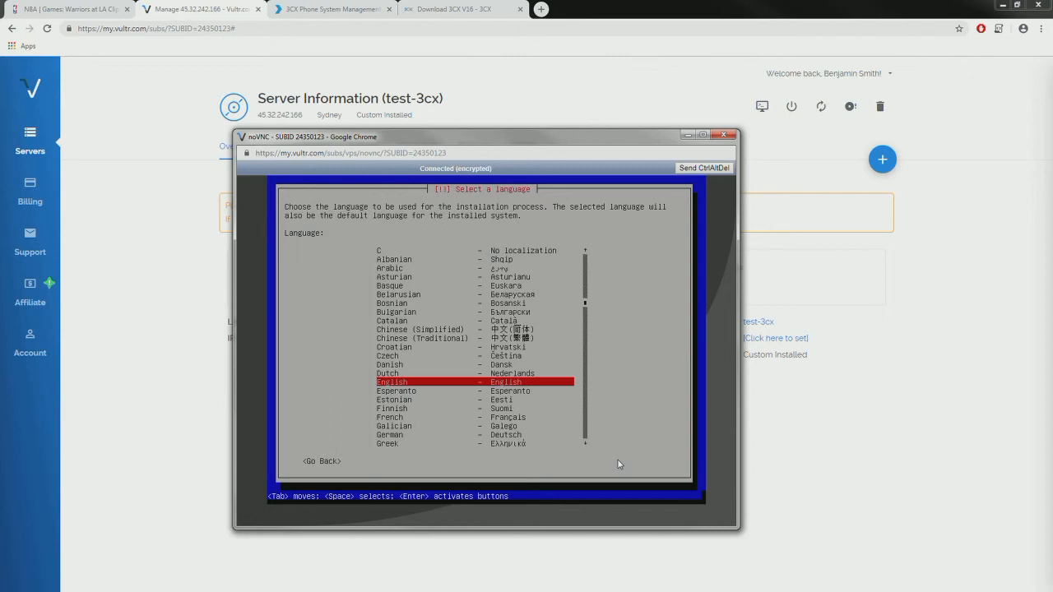
key(Return)
key(Up)
key(Up)
key(Up)
key(Up)
key(Up)
key(Up)
key(Up)
key(Up)
key(Up)
key(Up)
key(Up)
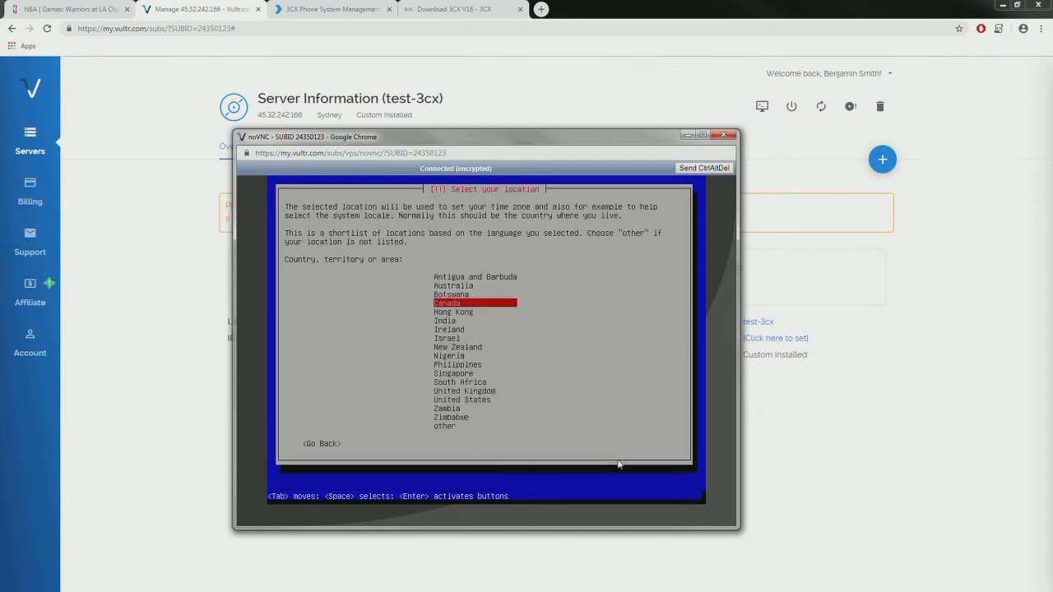
key(Up)
key(Up)
key(Return)
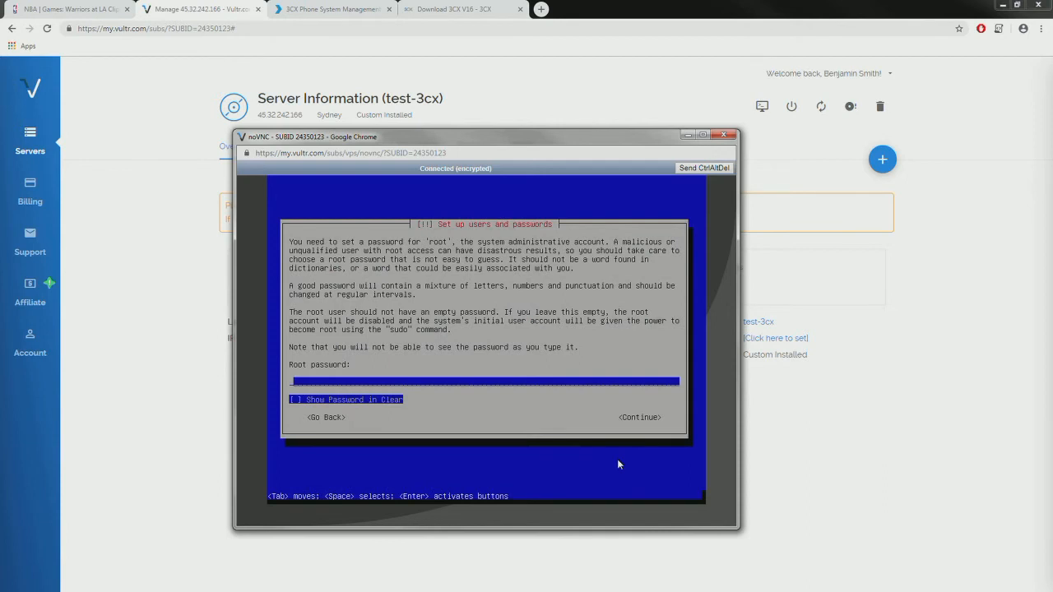
- Enter the root password twice, then Go Back from the mismatch error to the main menu
text(********)
key(Return)
text(***)
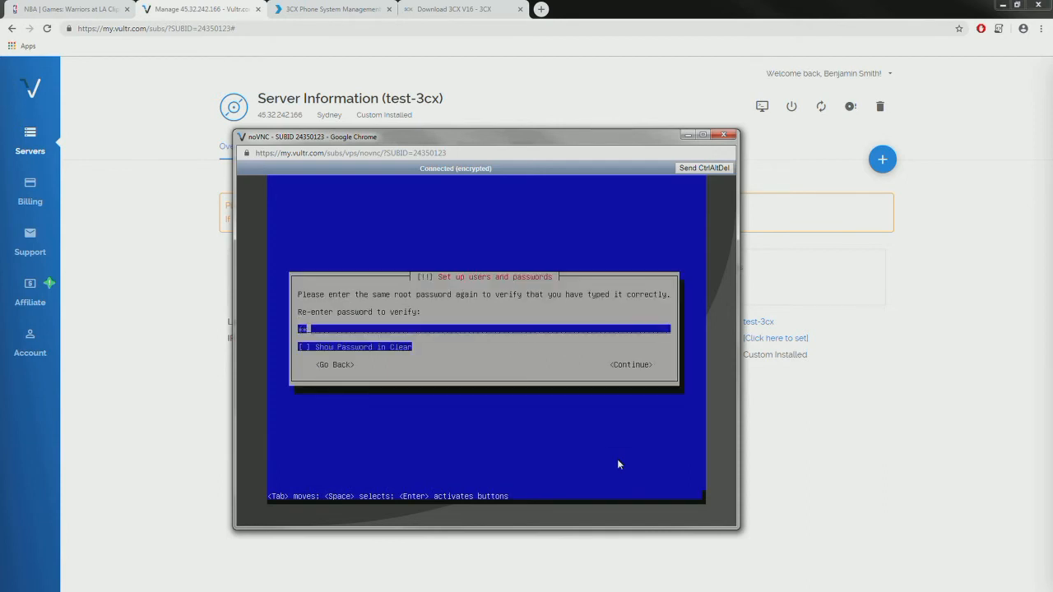
key(Return)
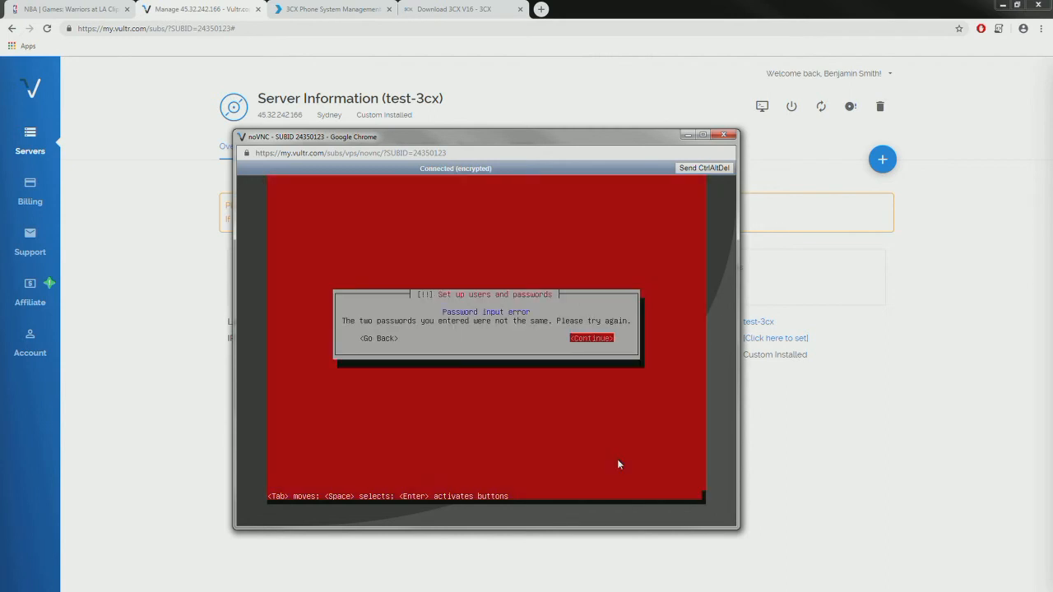
key(Tab)
key(Return)
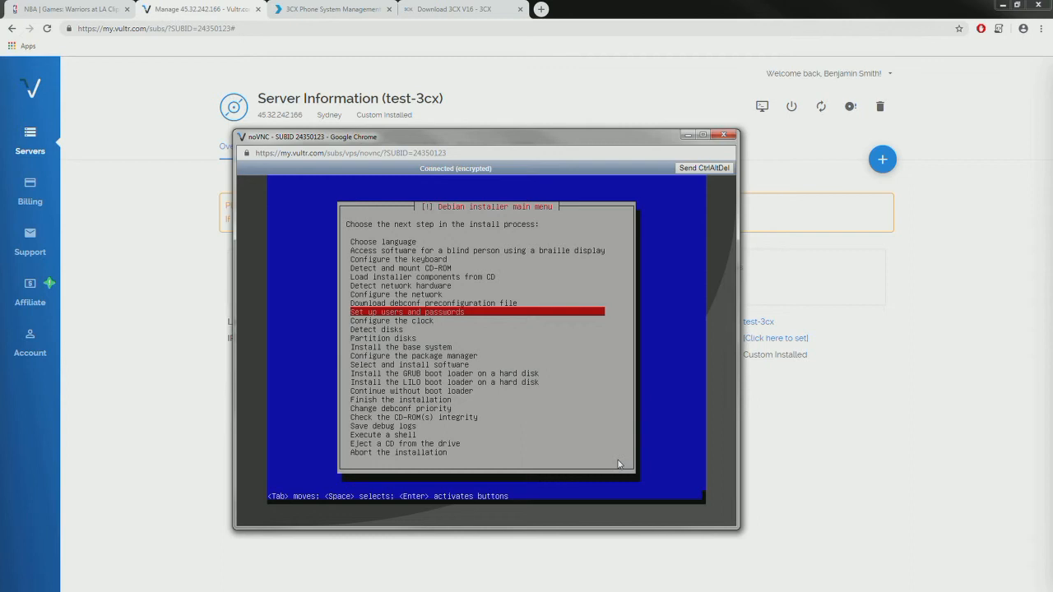
- Close the console, destroy test-3cx, then check ClubIT-3CX's details and switch to its 3CX tab
click(724, 135)
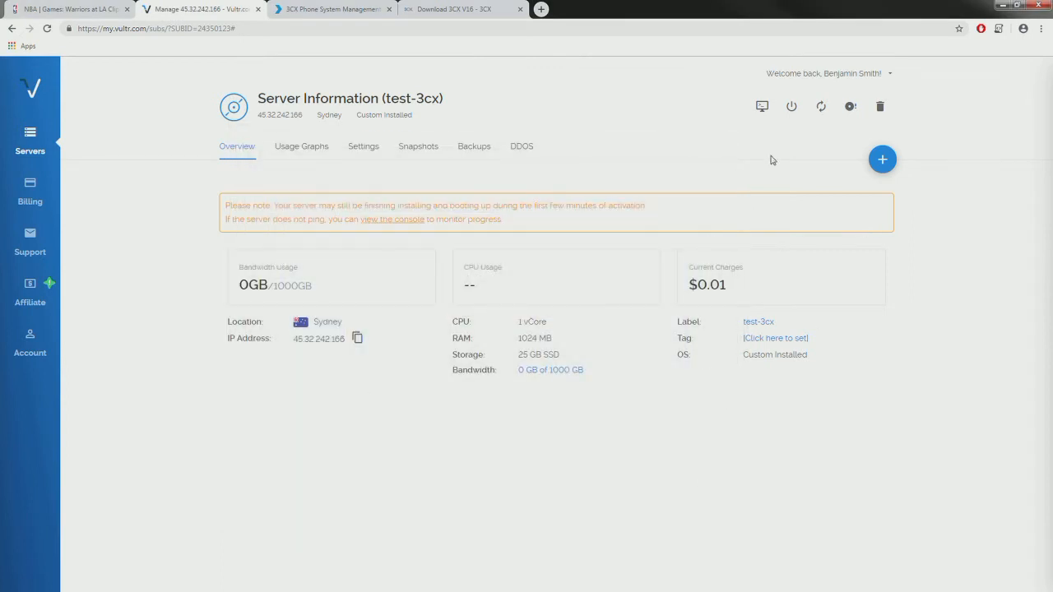
click(880, 106)
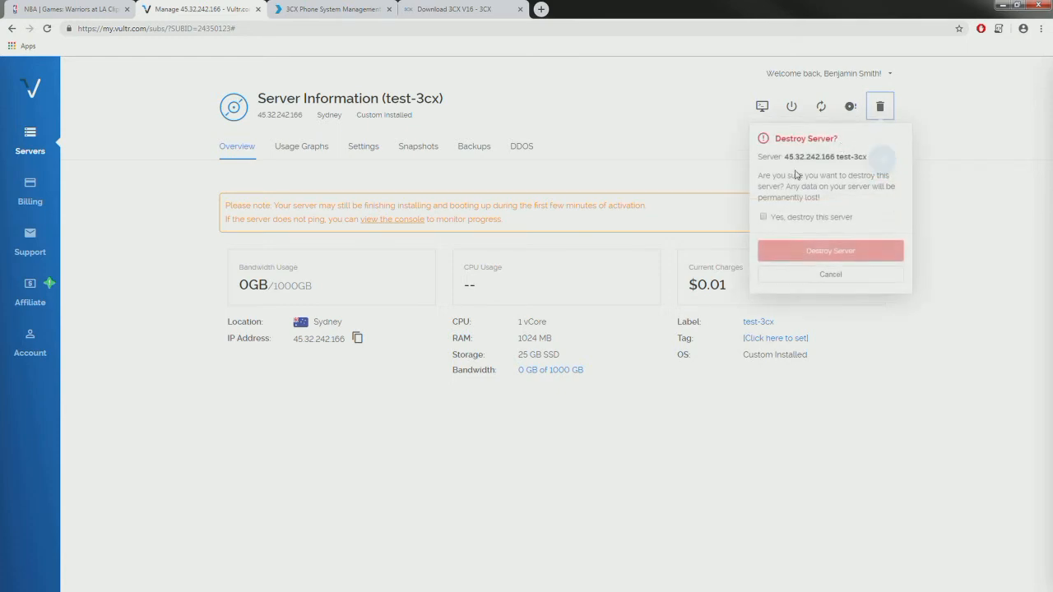
click(764, 219)
click(795, 254)
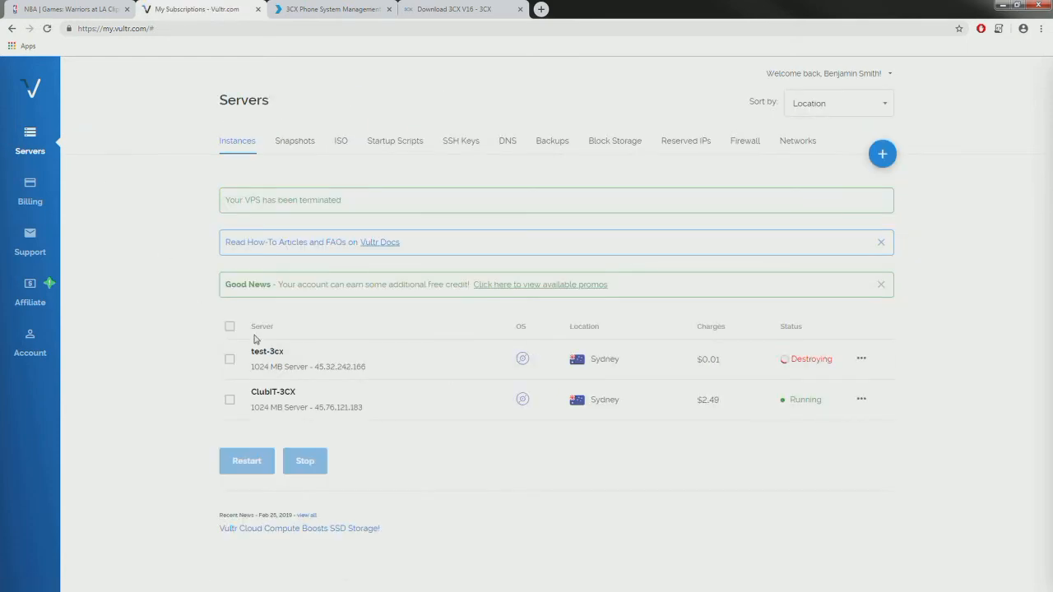
click(268, 398)
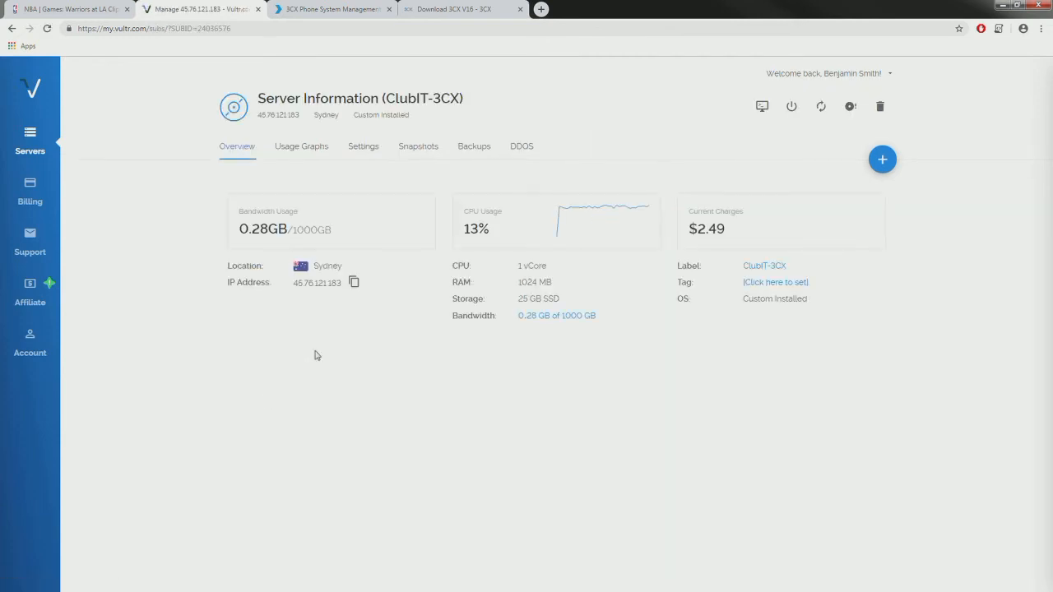
click(316, 9)
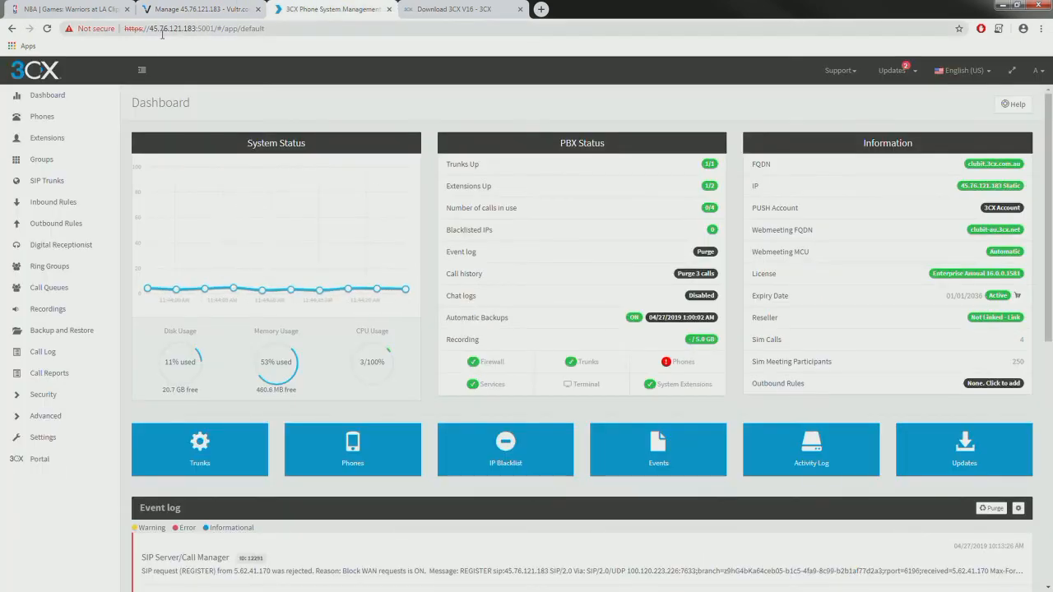
- Reload the 3CX Management Console at clubit.3cx.com.au instead of the IP address
drag(150, 29, 198, 28)
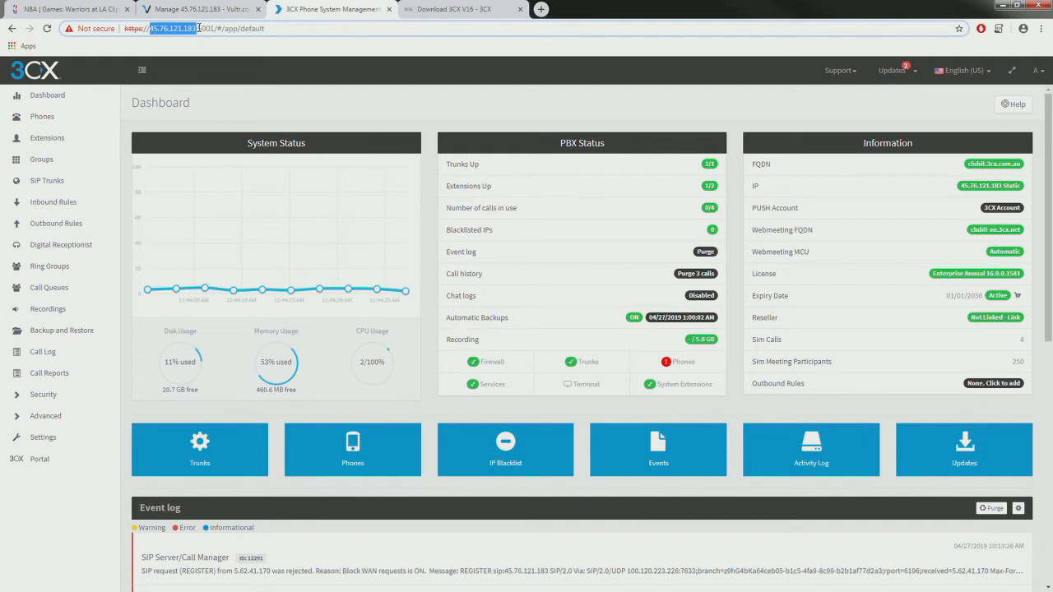
text(clubit)
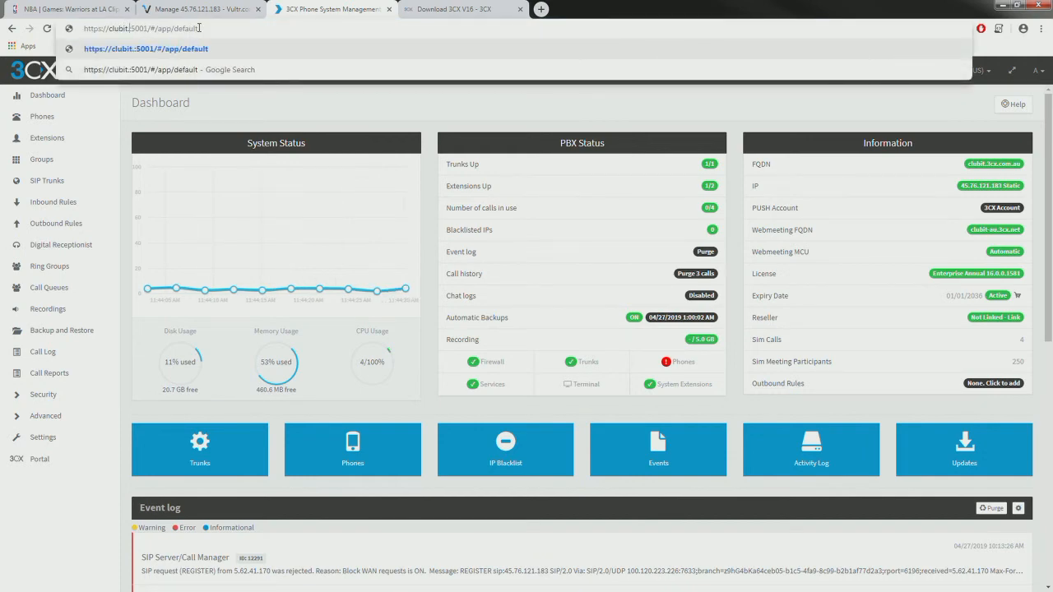
text(.3cx.com.au)
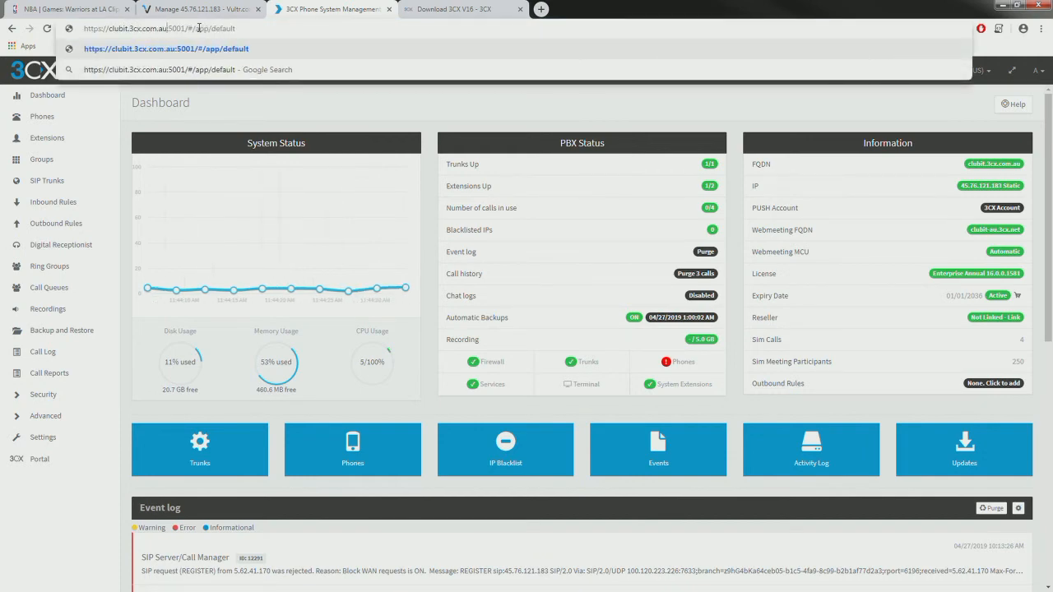
key(Return)
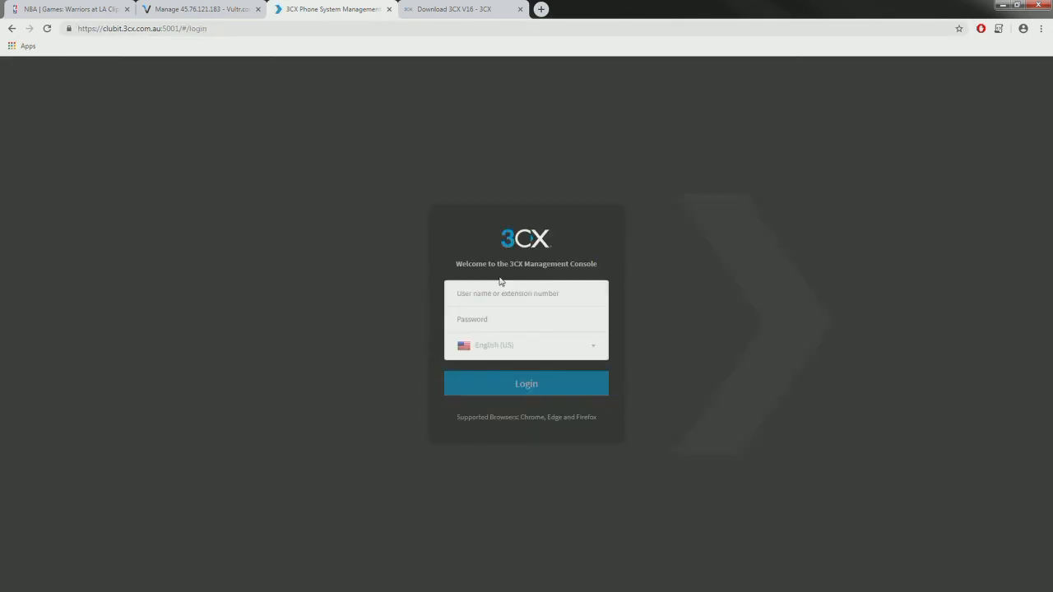
- Sign in as Administrator with the account password, then return to the Vultr server page
key(Tab)
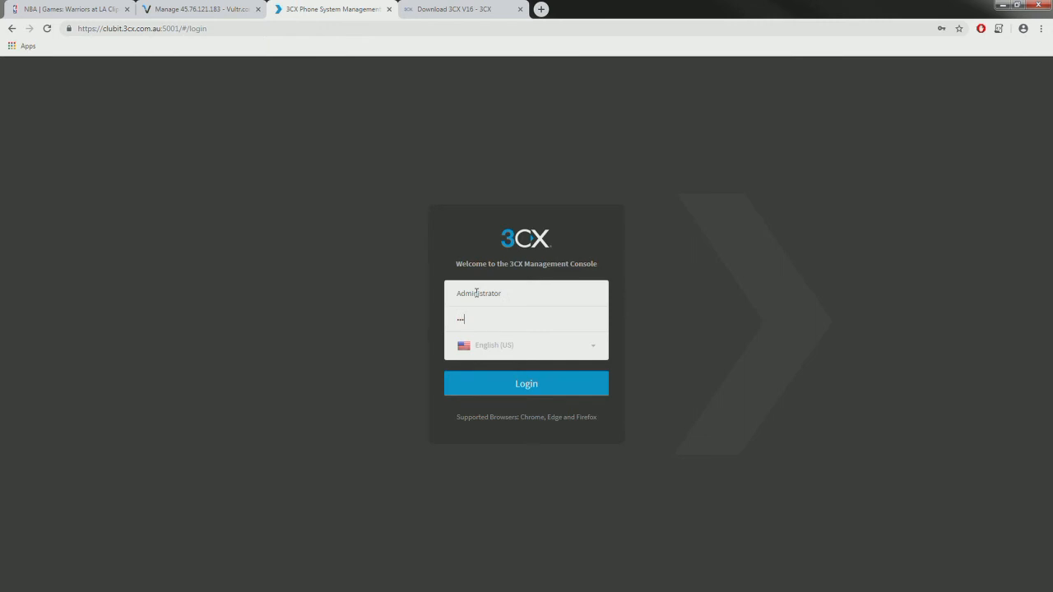
key(Return)
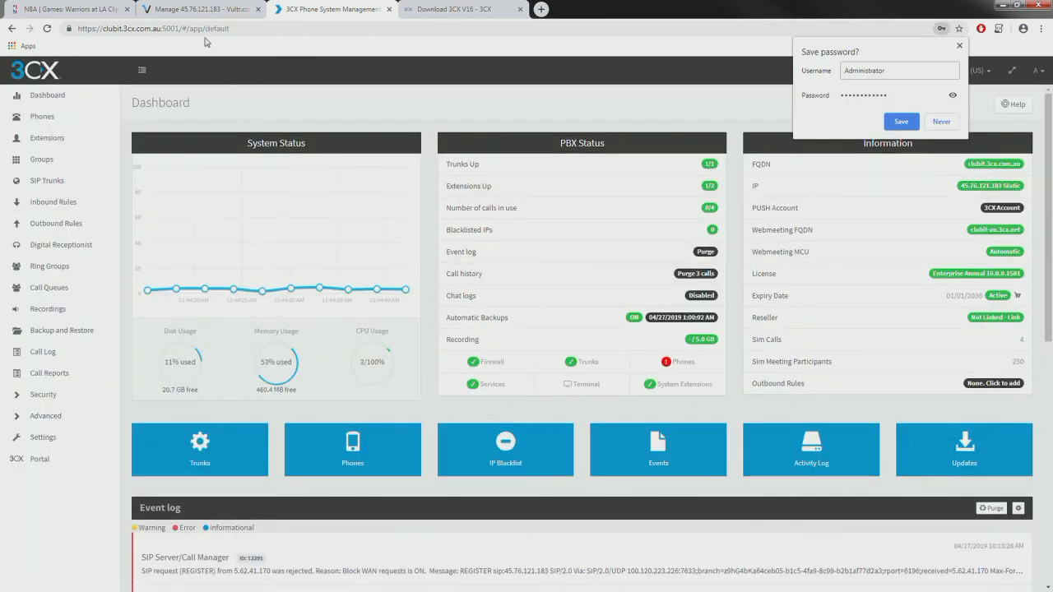
click(195, 10)
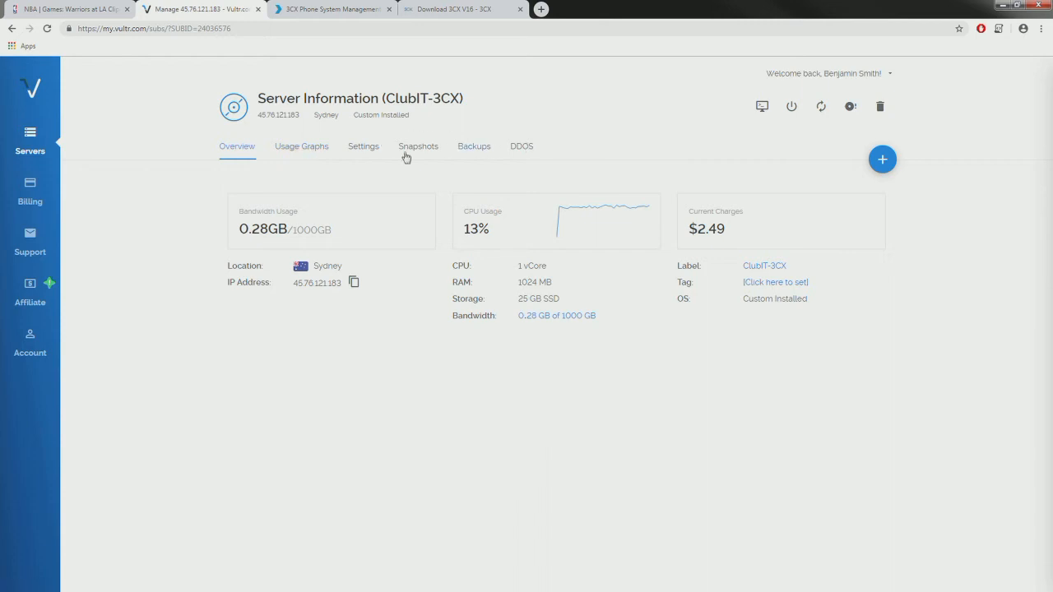
- Show Vultr's Servers list, now with only ClubIT-3CX running in Sydney at $2.49
click(18, 143)
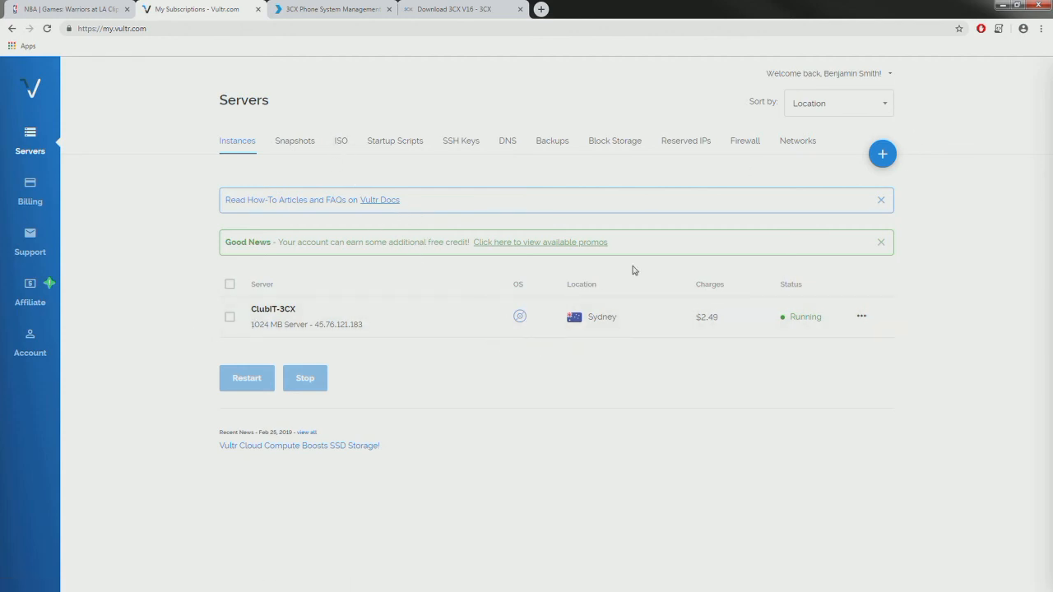
click(320, 9)
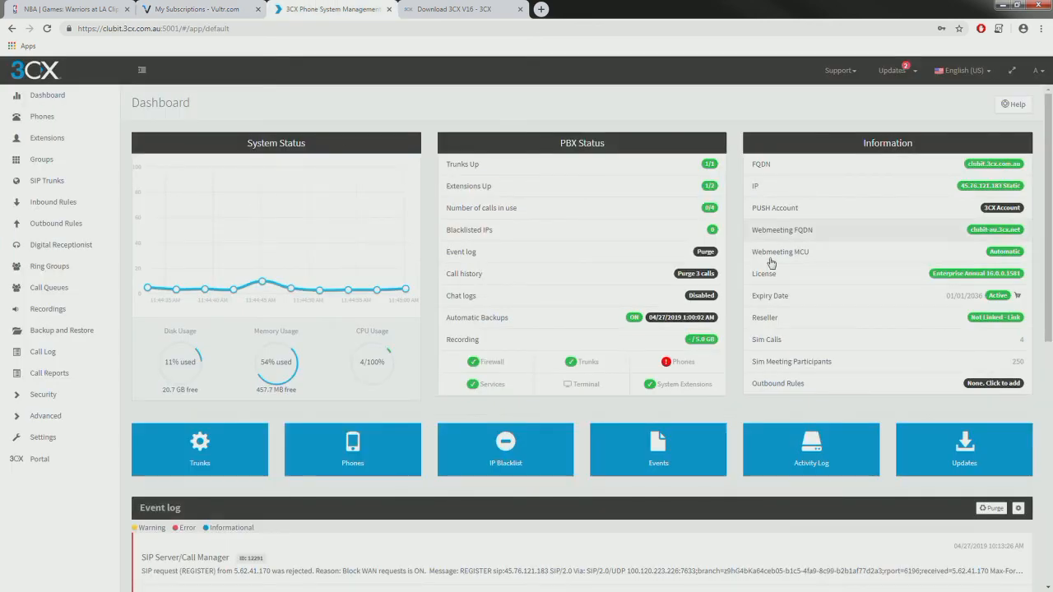
click(198, 10)
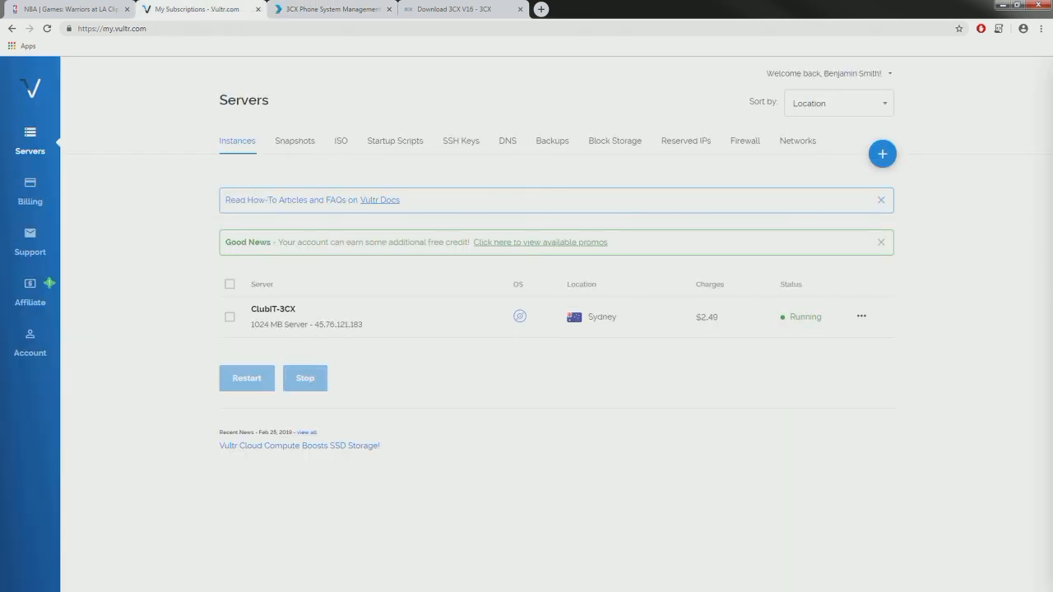